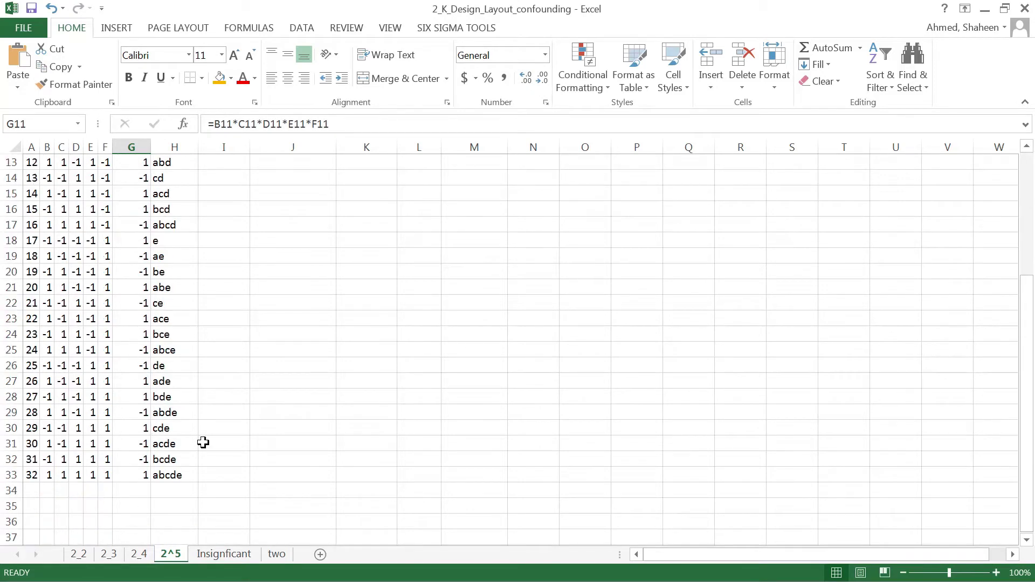
# Step: Review the design table down to the last run in row 33
pyautogui.scroll(4, 203, 441)
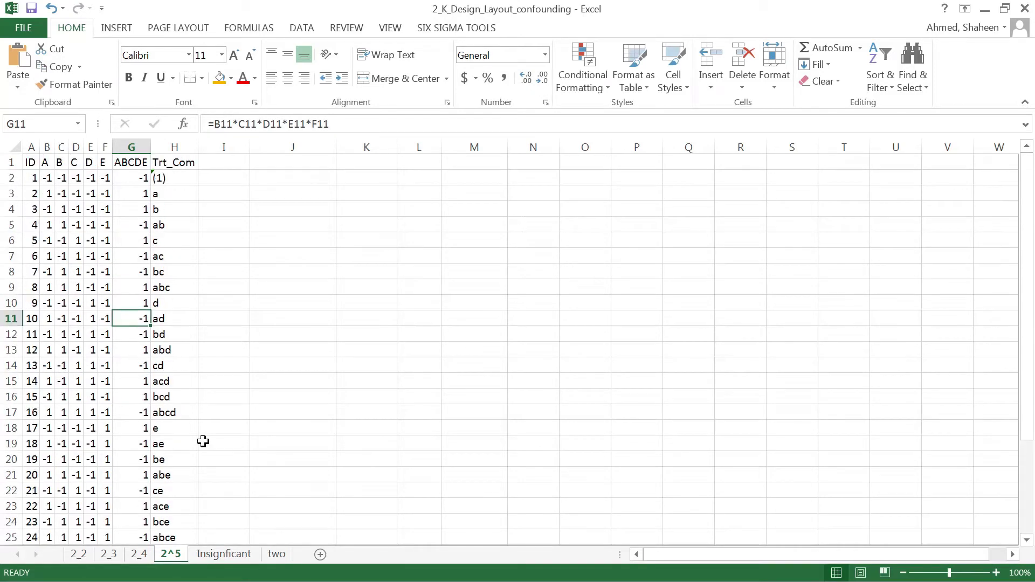
pyautogui.scroll(-4, 203, 442)
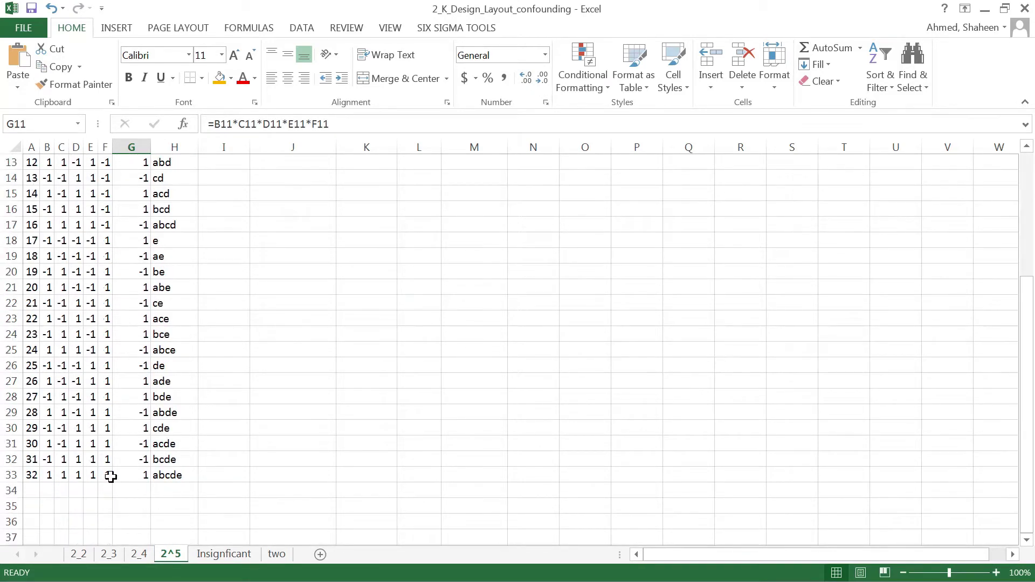
pyautogui.click(7, 475)
pyautogui.scroll(4, 278, 460)
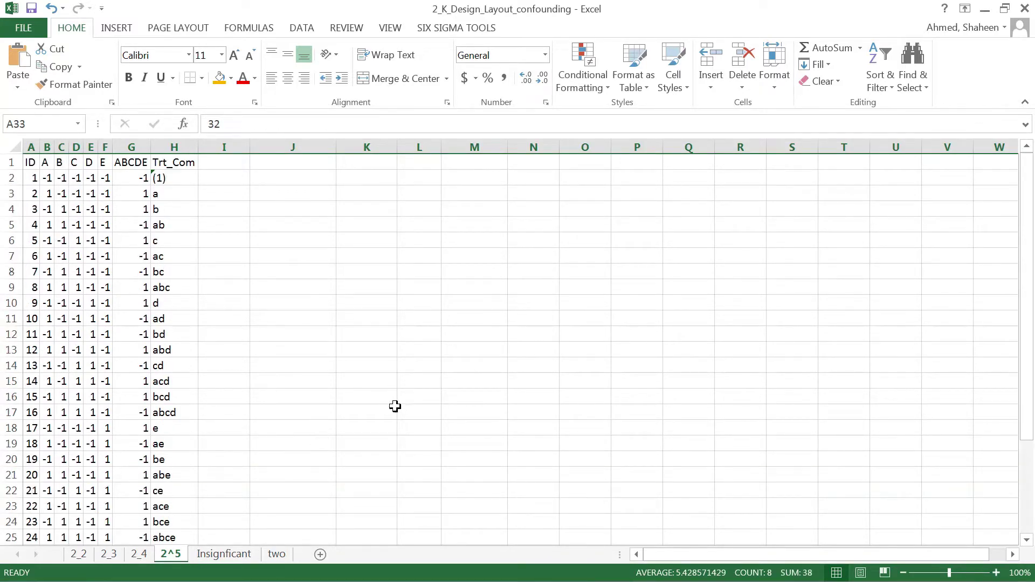
pyautogui.scroll(-4, 284, 411)
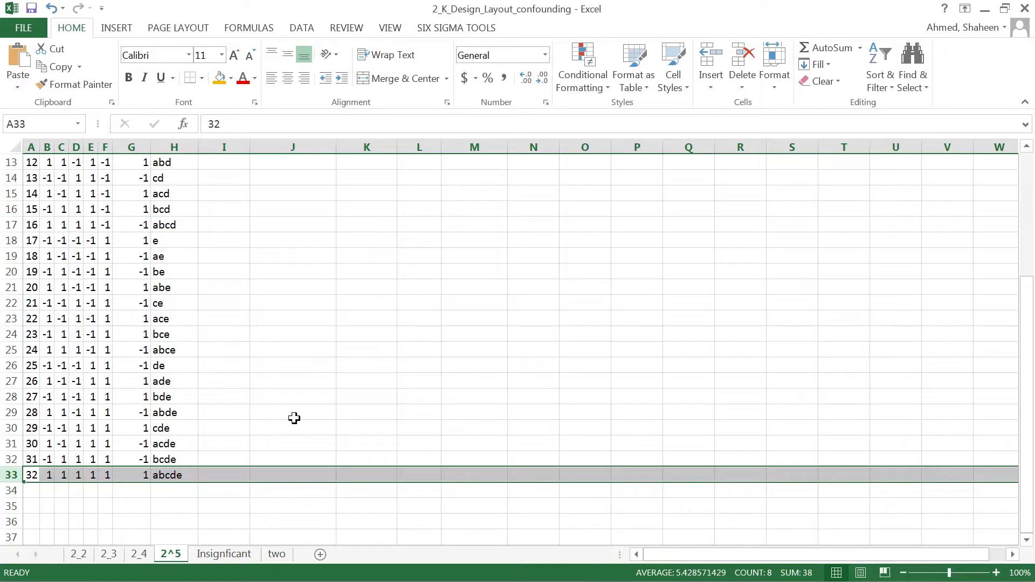
pyautogui.scroll(4, 294, 419)
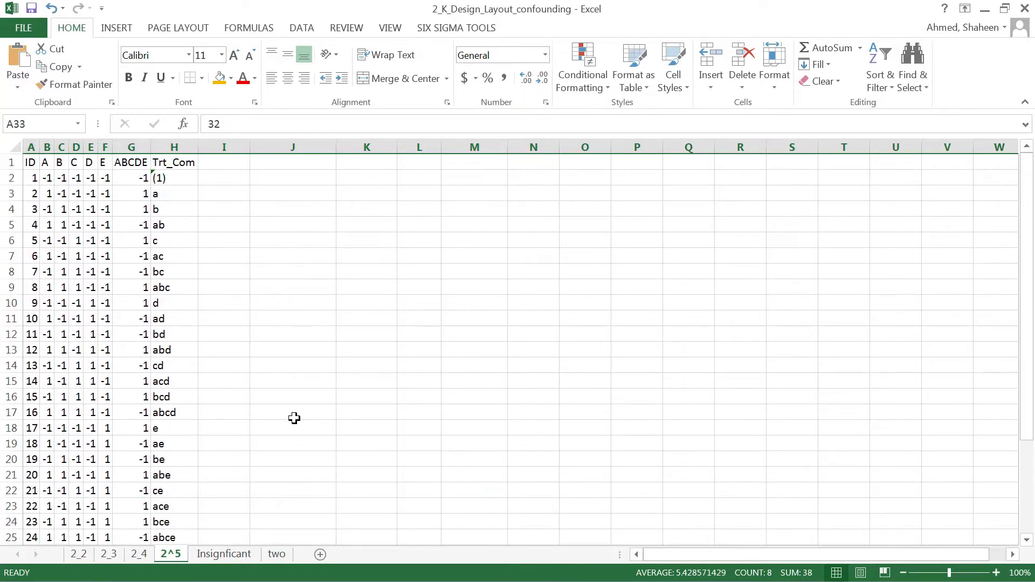
pyautogui.scroll(-2, 294, 419)
pyautogui.scroll(2, 293, 418)
pyautogui.scroll(-2, 294, 418)
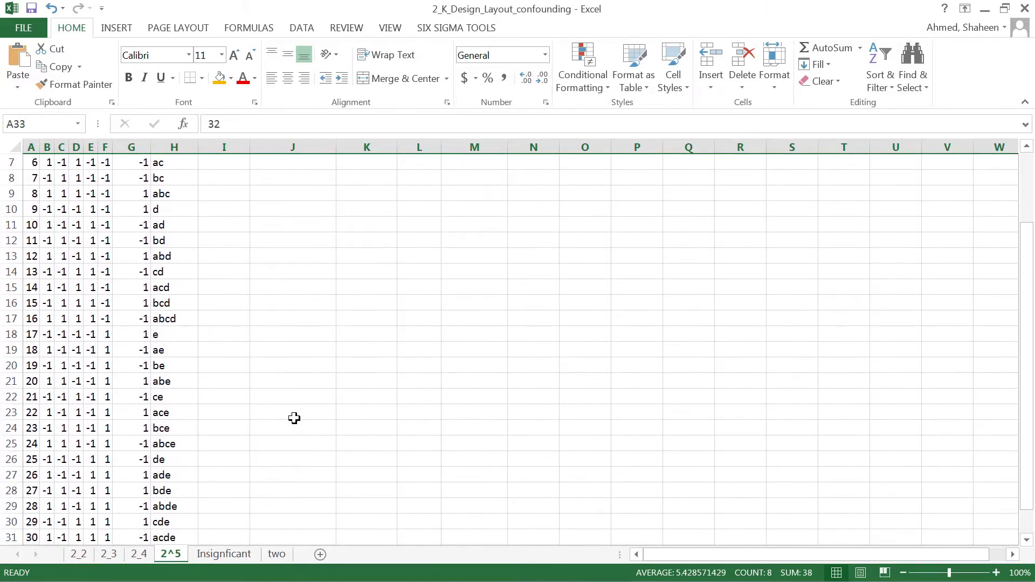
pyautogui.scroll(2, 294, 419)
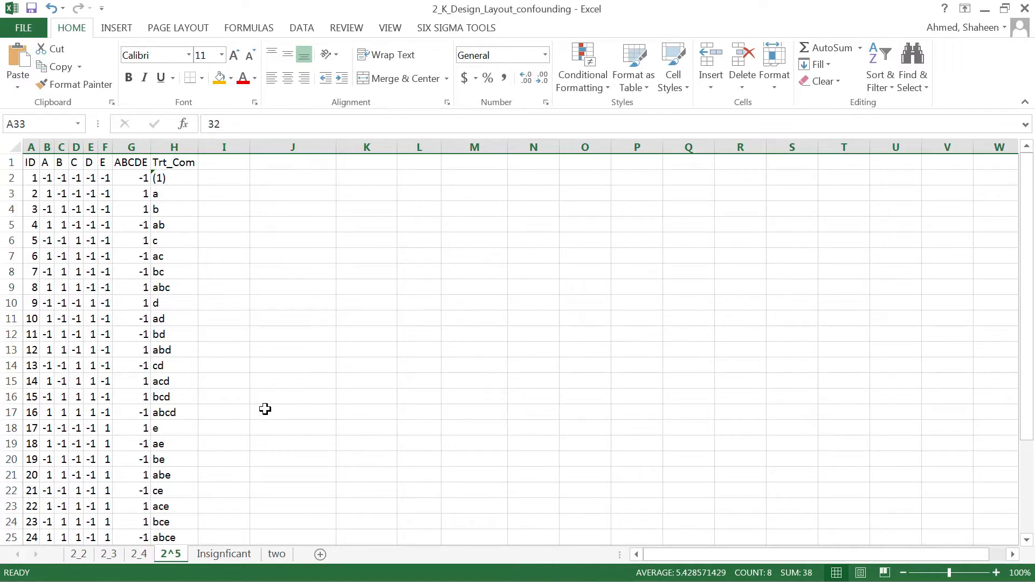
pyautogui.scroll(-4, 265, 409)
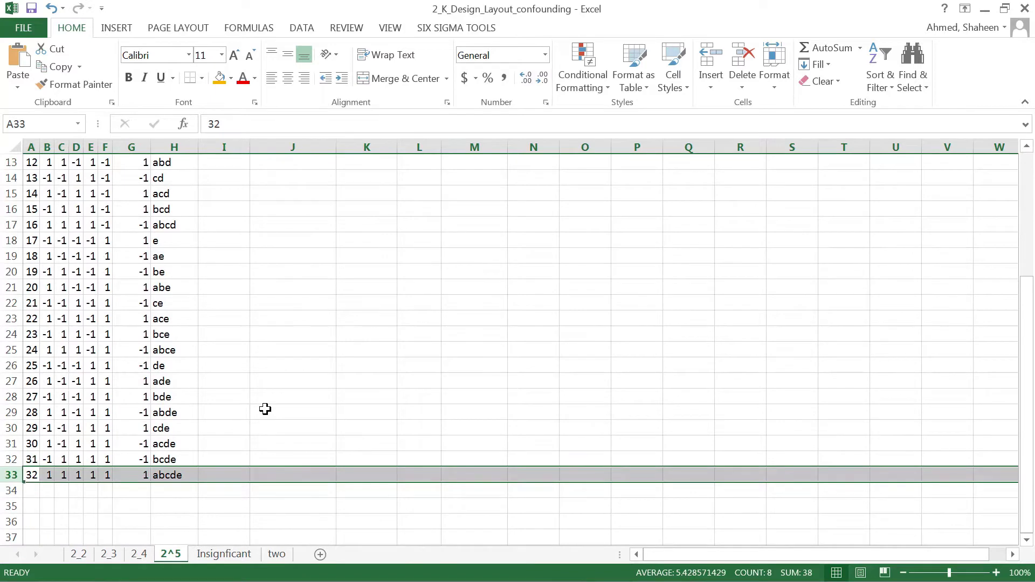
pyautogui.scroll(4, 265, 409)
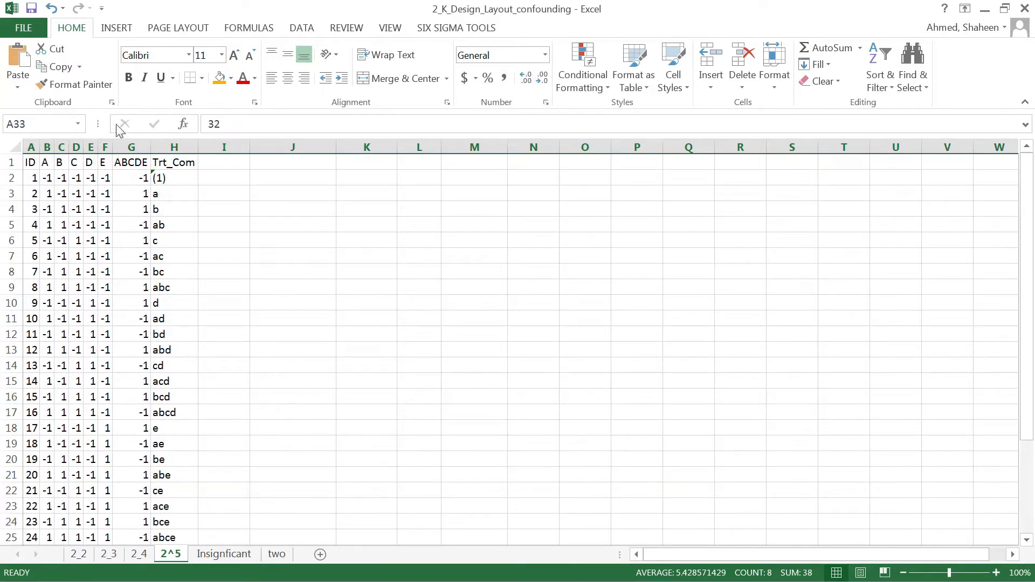
# Step: Insert two blank columns at column G, just before ABCDE
pyautogui.rightClick(130, 147)
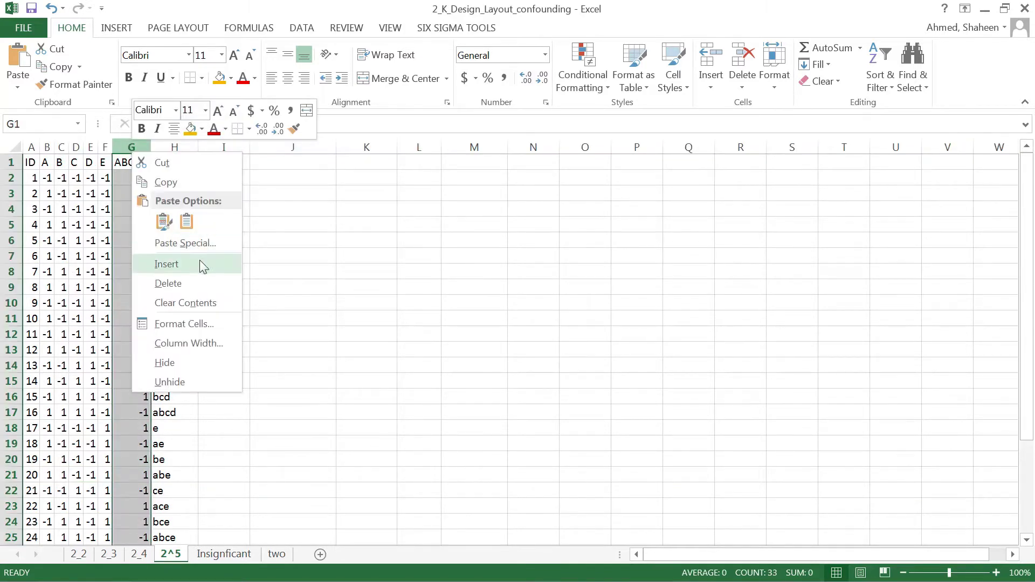
pyautogui.press('Escape')
pyautogui.rightClick(119, 150)
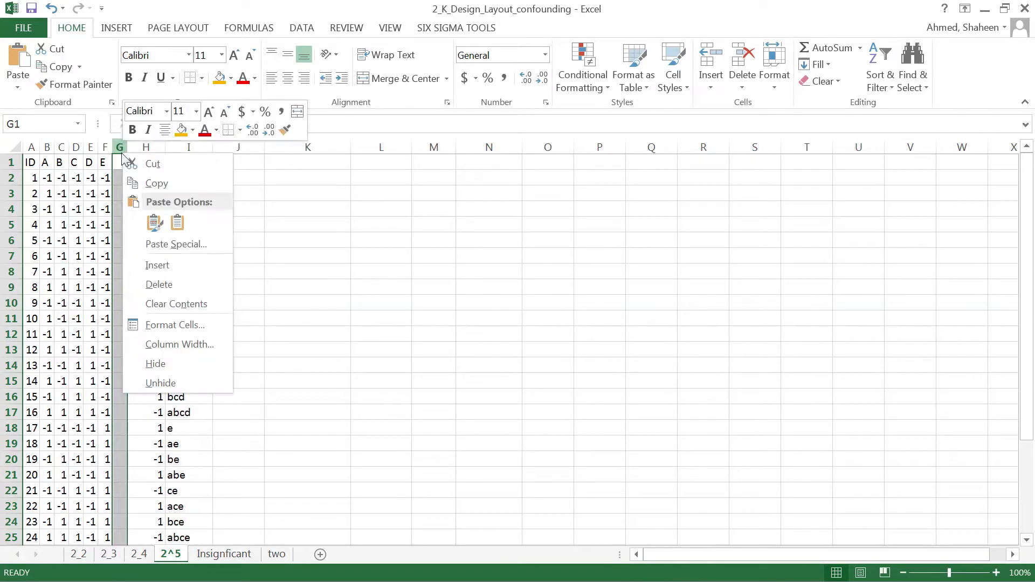
pyautogui.click(175, 265)
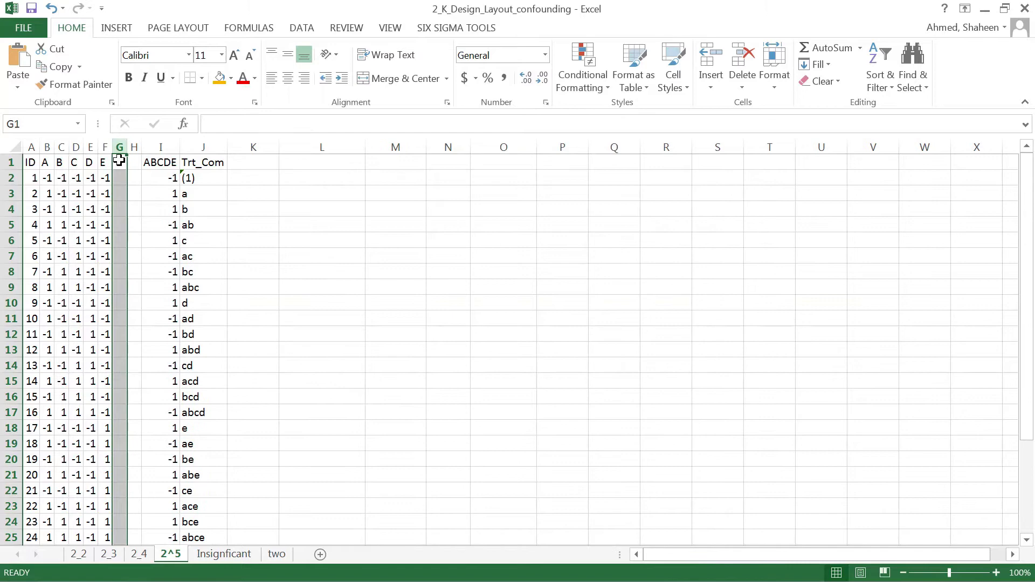
# Step: Head the new columns ADE in G1 and BCE in H1
pyautogui.click(120, 162)
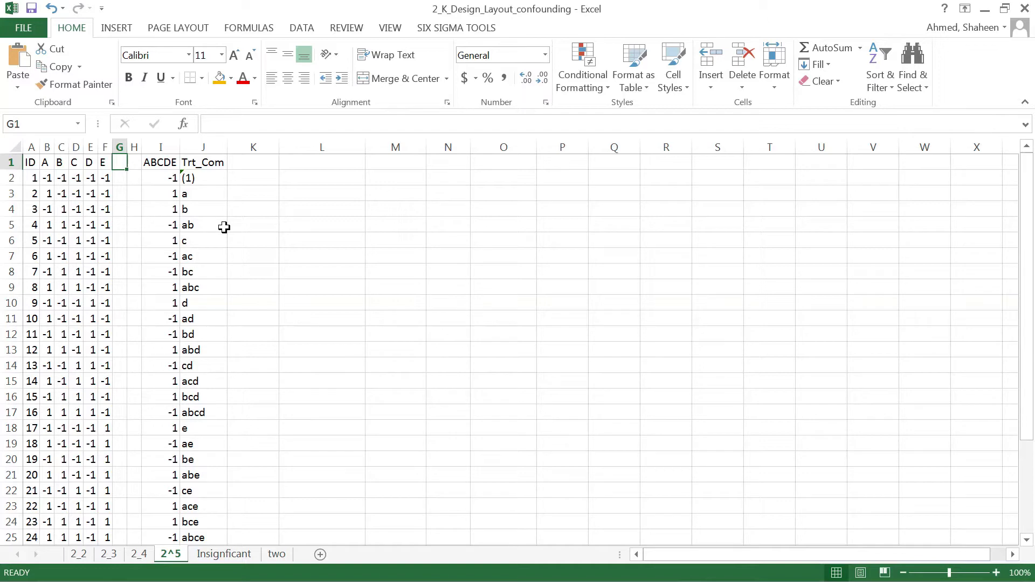
pyautogui.write('ADE')
pyautogui.press('Tab')
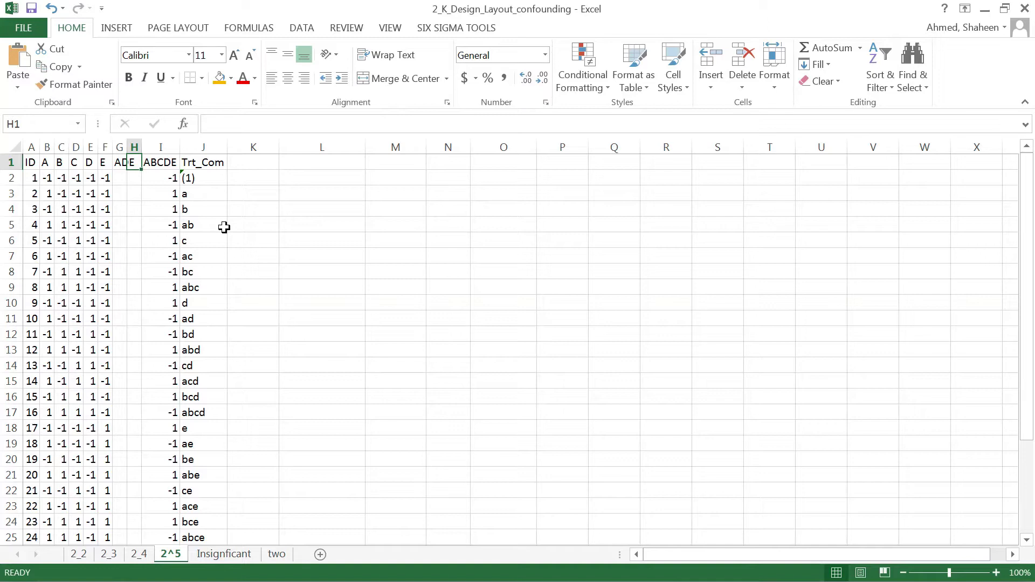
pyautogui.write('BCE')
pyautogui.press('Return')
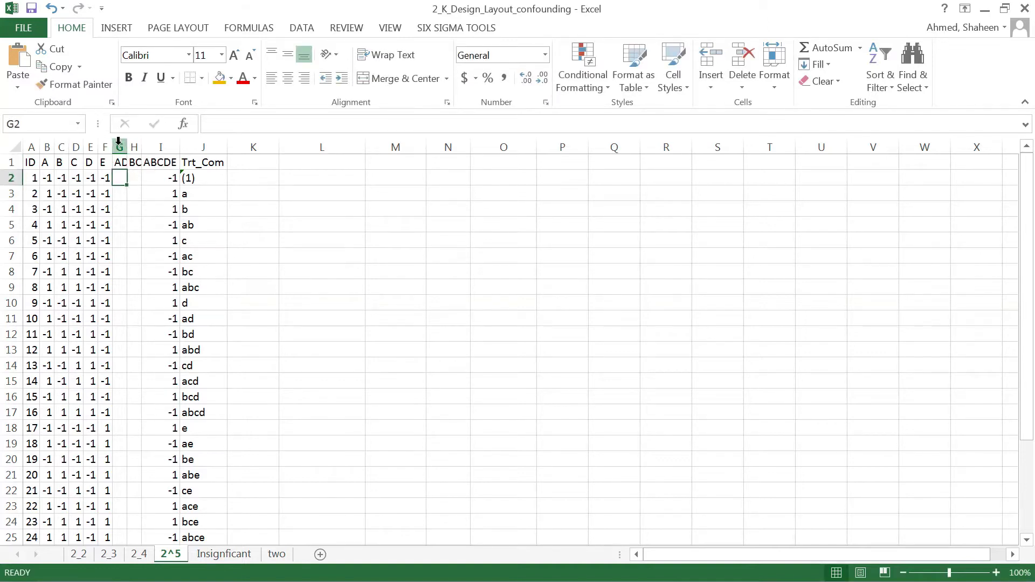
# Step: Autofit columns G and H to their ADE and BCE headers
pyautogui.moveTo(120, 147)
pyautogui.mouseDown()
pyautogui.moveTo(149, 147)
pyautogui.moveTo(139, 147)
pyautogui.mouseUp()
pyautogui.doubleClick(139, 146)
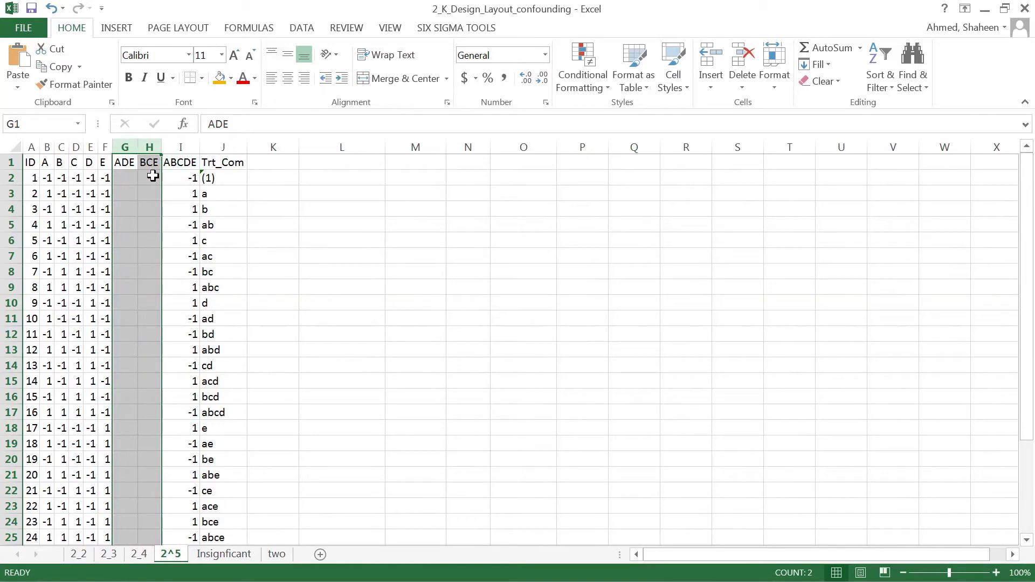
pyautogui.click(122, 162)
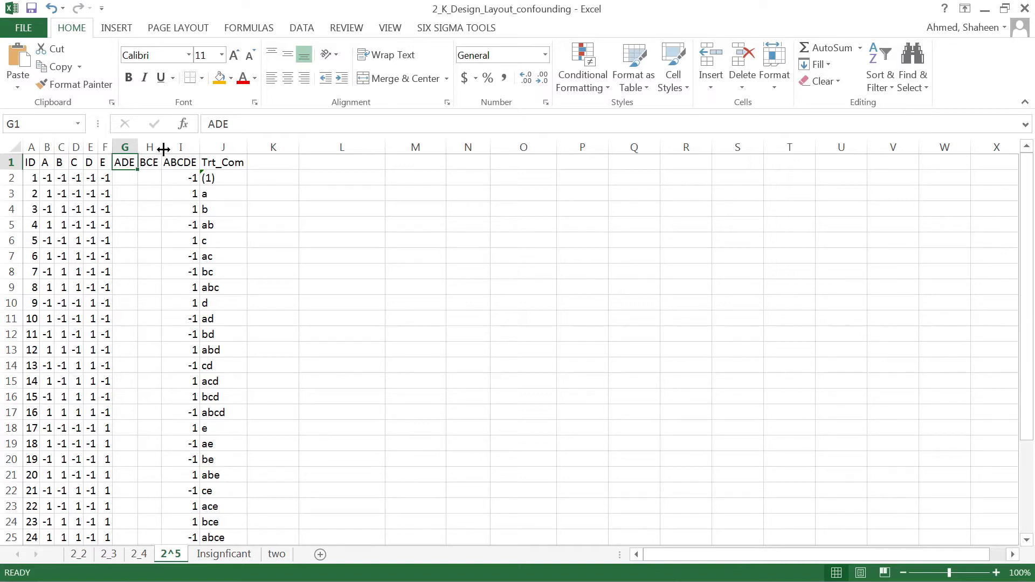
pyautogui.click(150, 162)
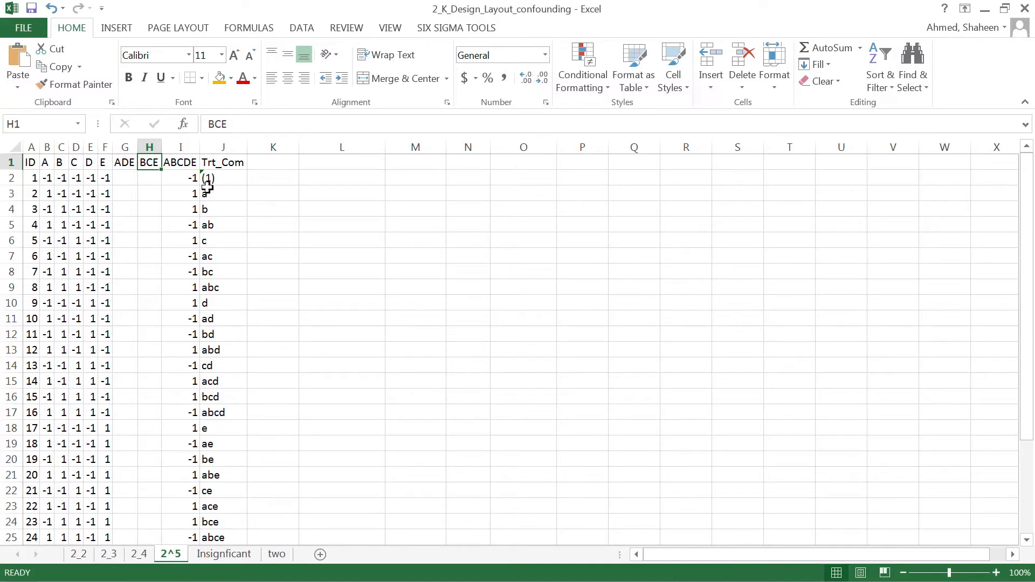
# Step: Enter the ADE contrast formula =B2*E2*F2 in G2
pyautogui.click(127, 178)
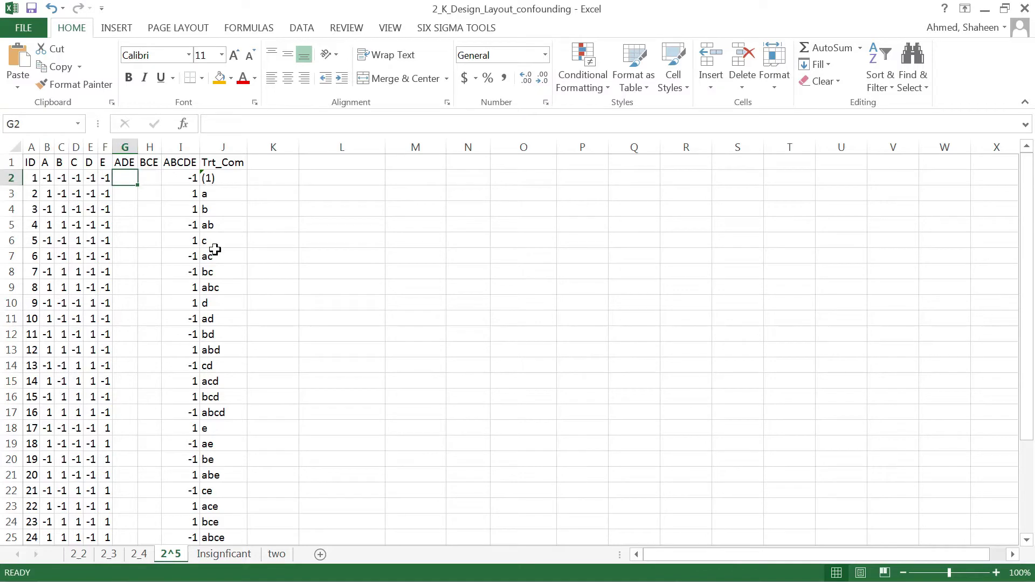
pyautogui.write('=')
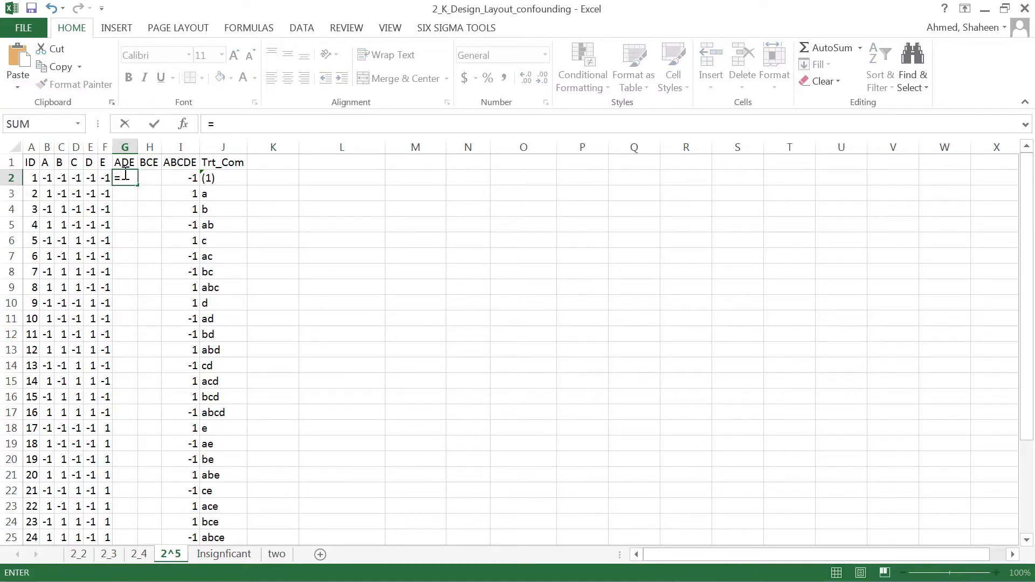
pyautogui.click(48, 178)
pyautogui.write('*')
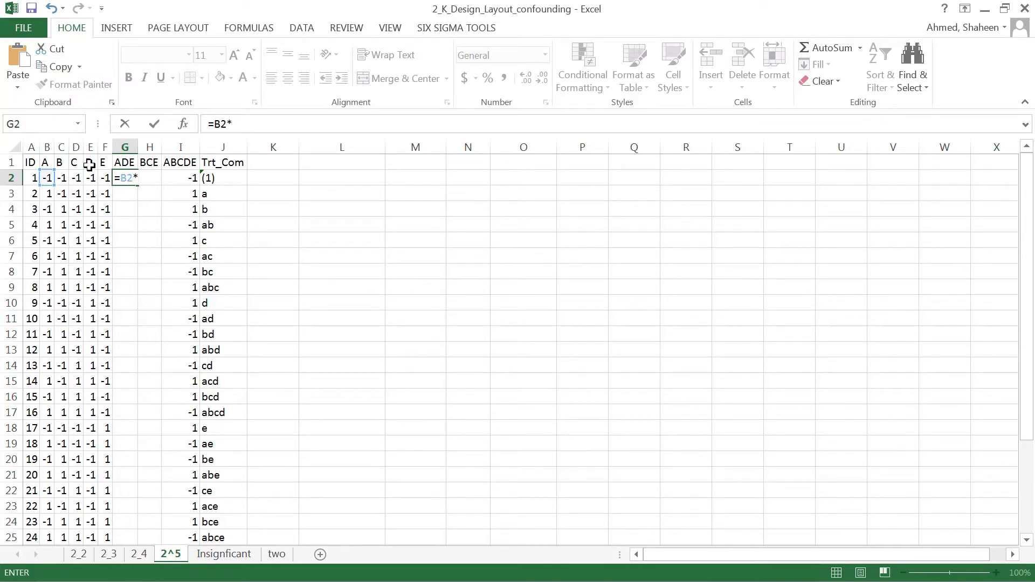
pyautogui.click(93, 178)
pyautogui.write('*')
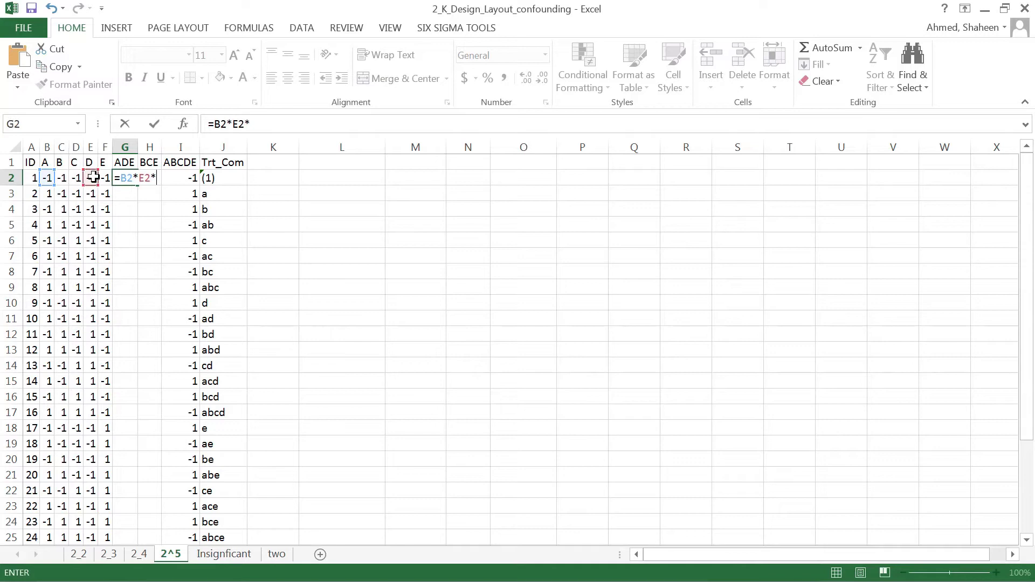
pyautogui.click(105, 176)
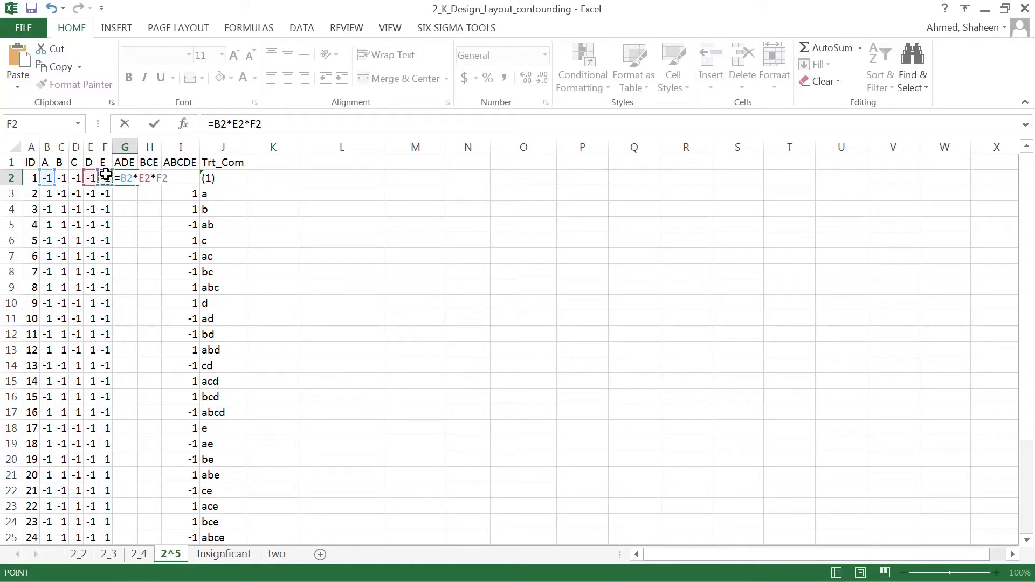
pyautogui.press('Return')
# Step: Enter the BCE contrast formula =C2*D2*F2 in H2
pyautogui.click(151, 175)
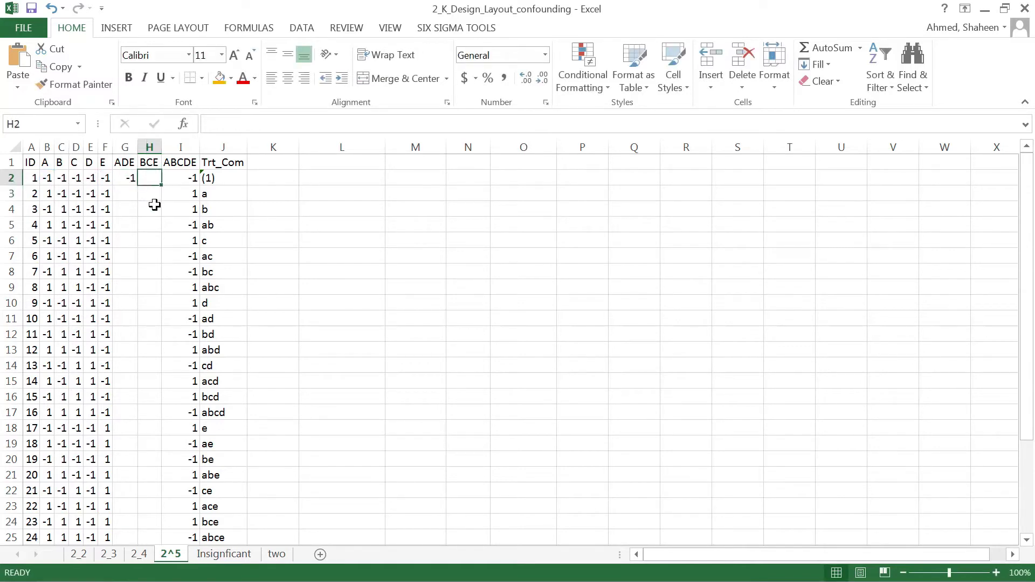
pyautogui.write('=')
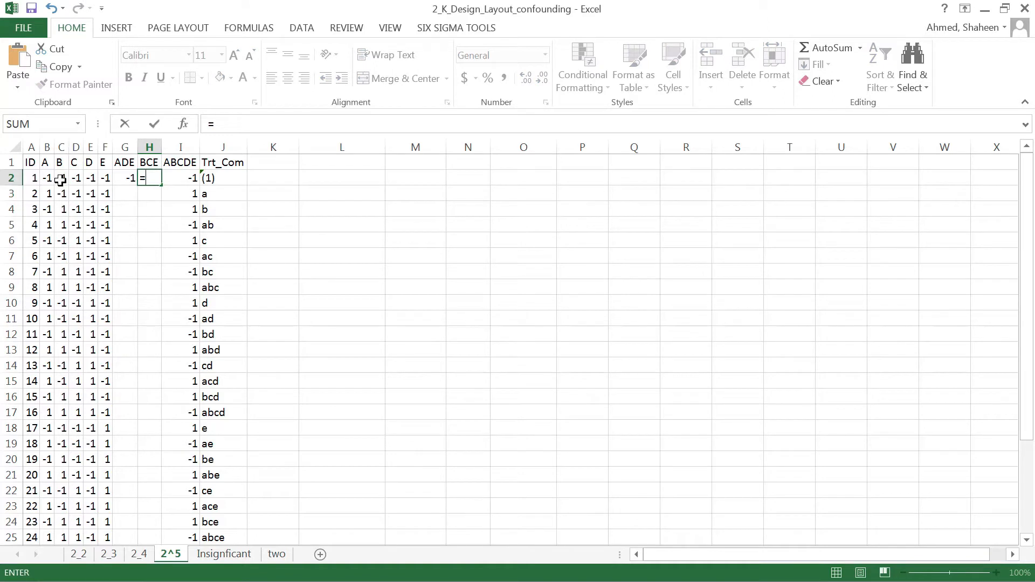
pyautogui.click(62, 177)
pyautogui.write('*')
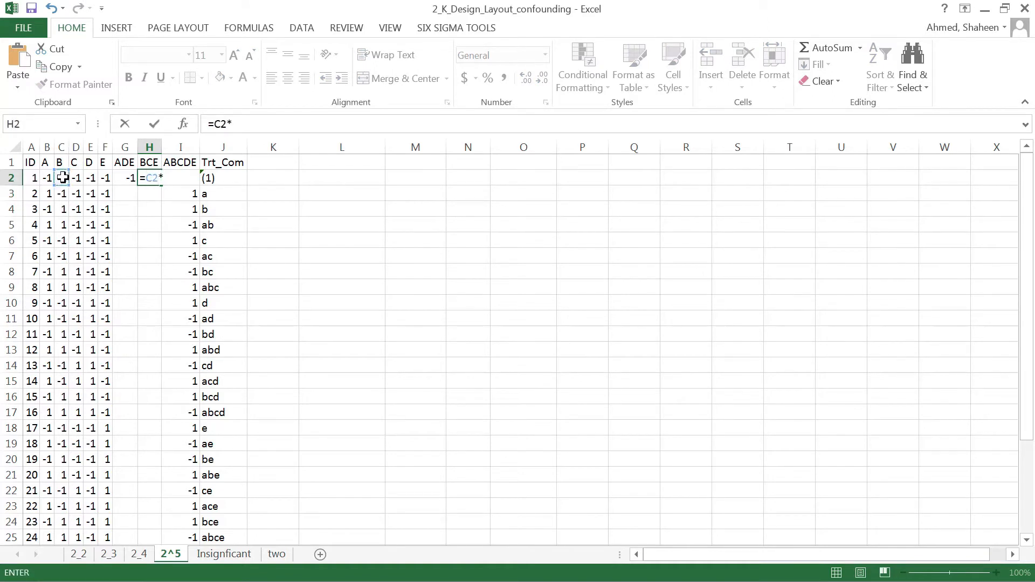
pyautogui.click(76, 177)
pyautogui.write('*')
pyautogui.click(103, 177)
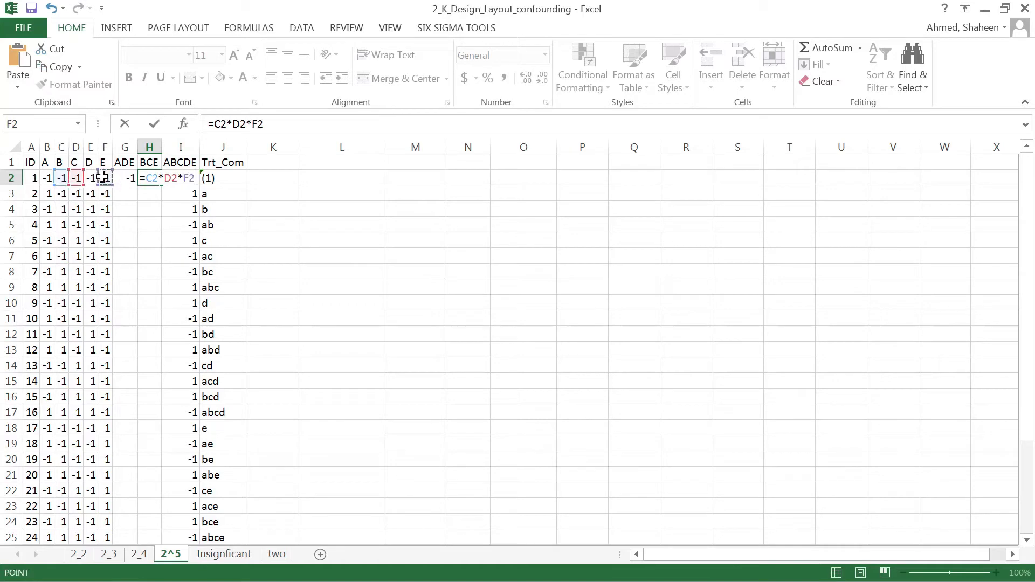
pyautogui.press('Return')
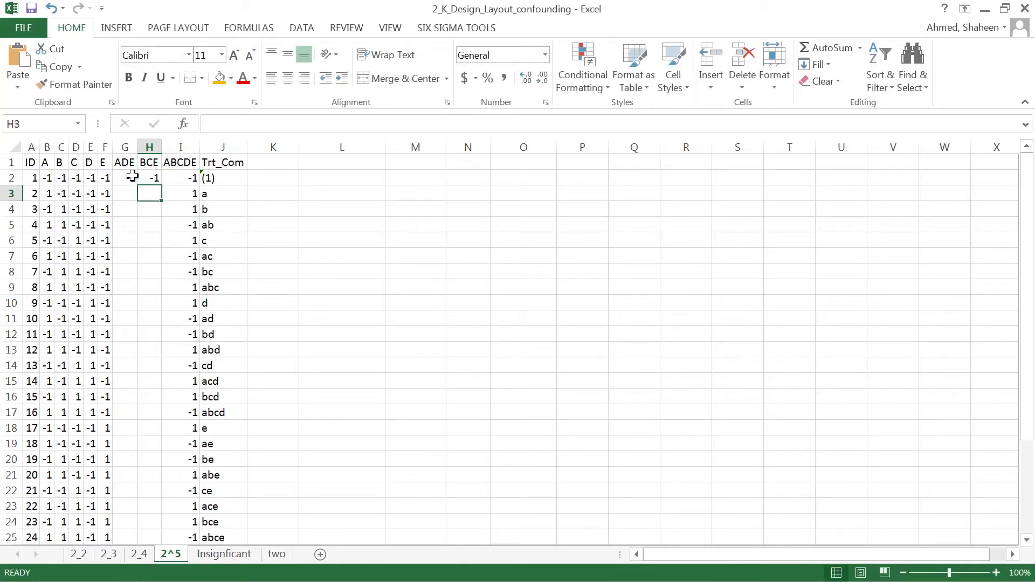
# Step: Fill the G2:H2 formulas down through all 32 runs
pyautogui.click(155, 178)
pyautogui.moveTo(134, 178); pyautogui.dragTo(161, 179)
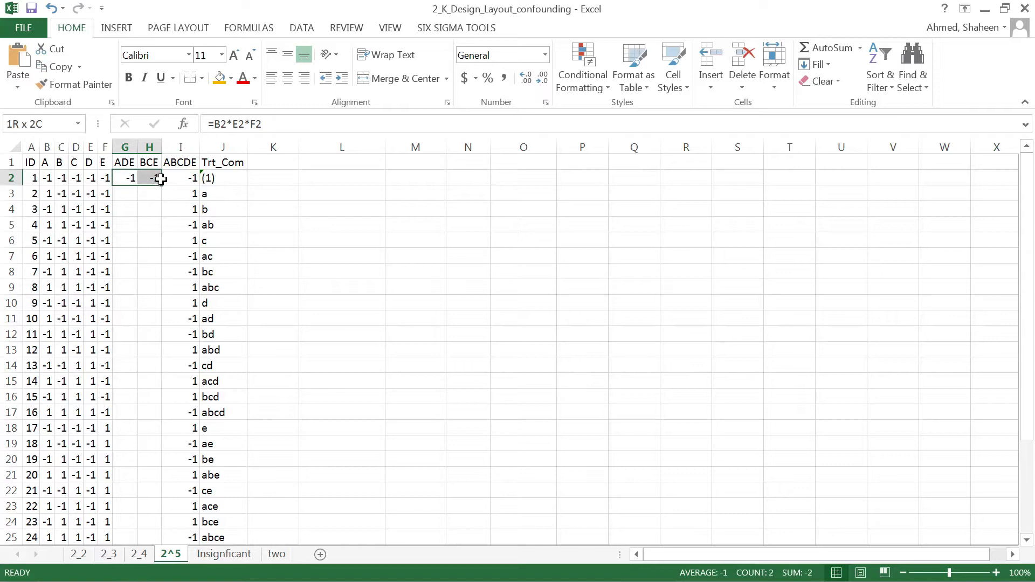
pyautogui.doubleClick(161, 186)
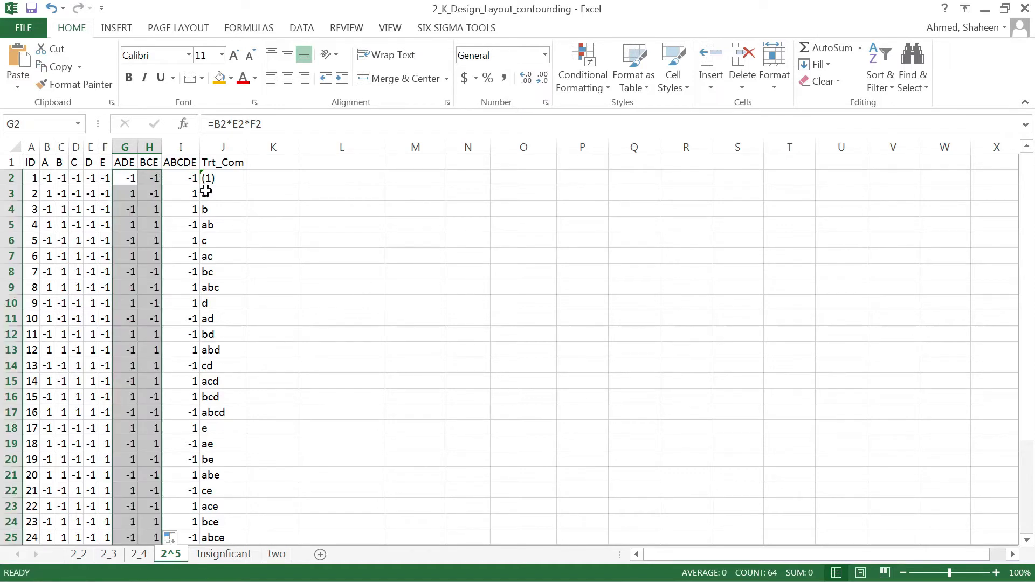
# Step: Insert a column at I headed Block and autofit it
pyautogui.rightClick(180, 148)
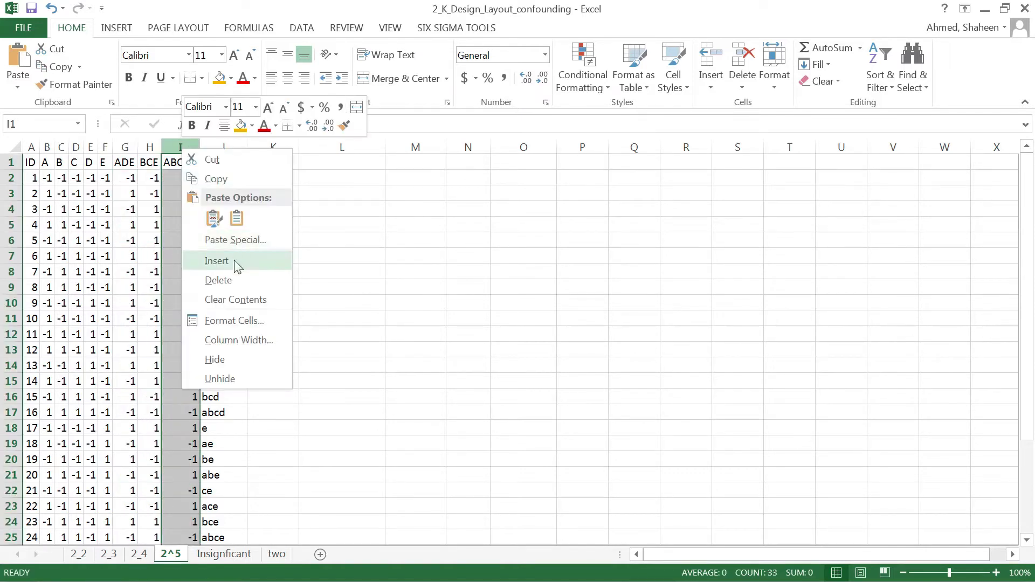
pyautogui.click(238, 263)
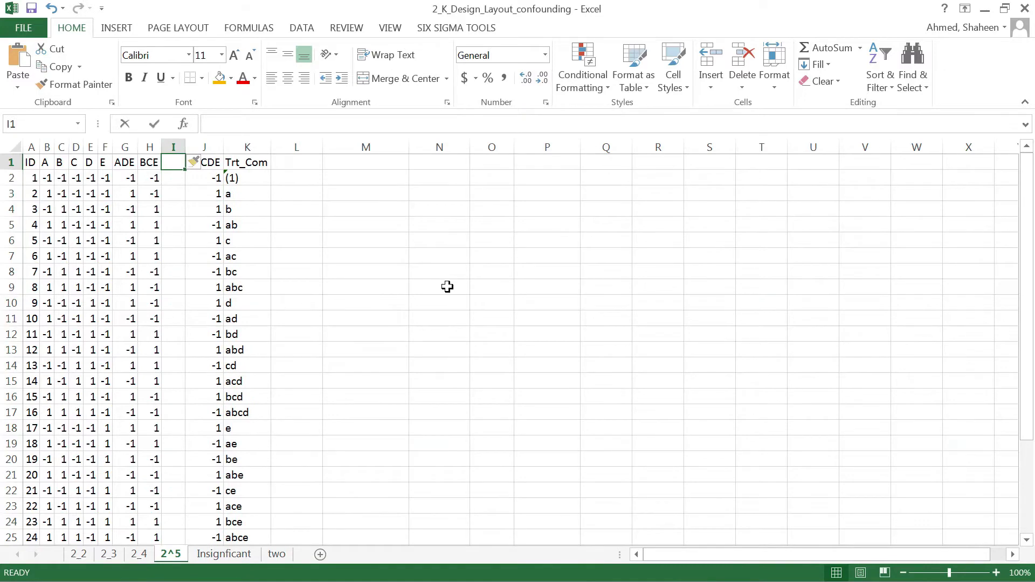
pyautogui.write('Block')
pyautogui.press('Return')
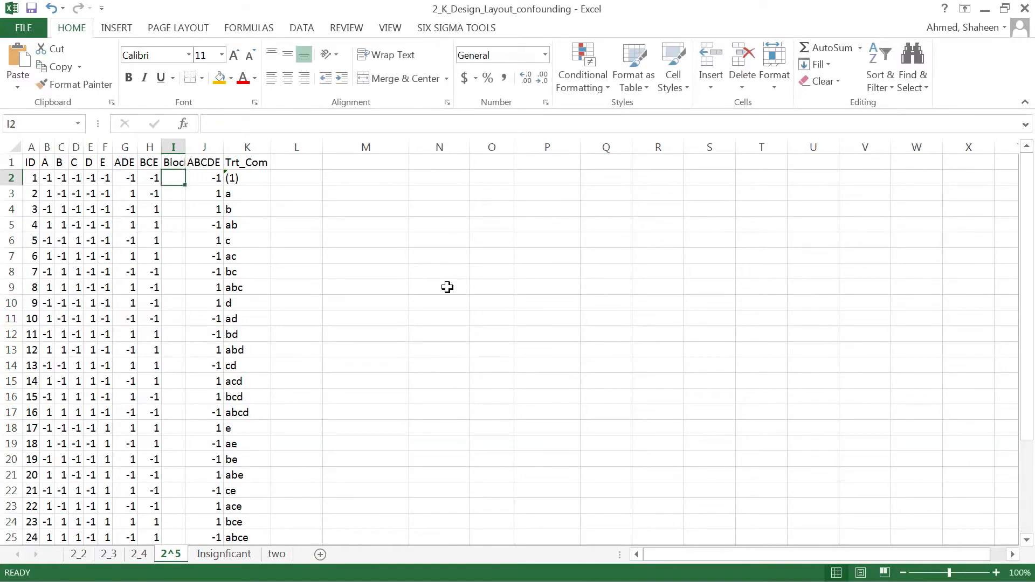
pyautogui.doubleClick(185, 141)
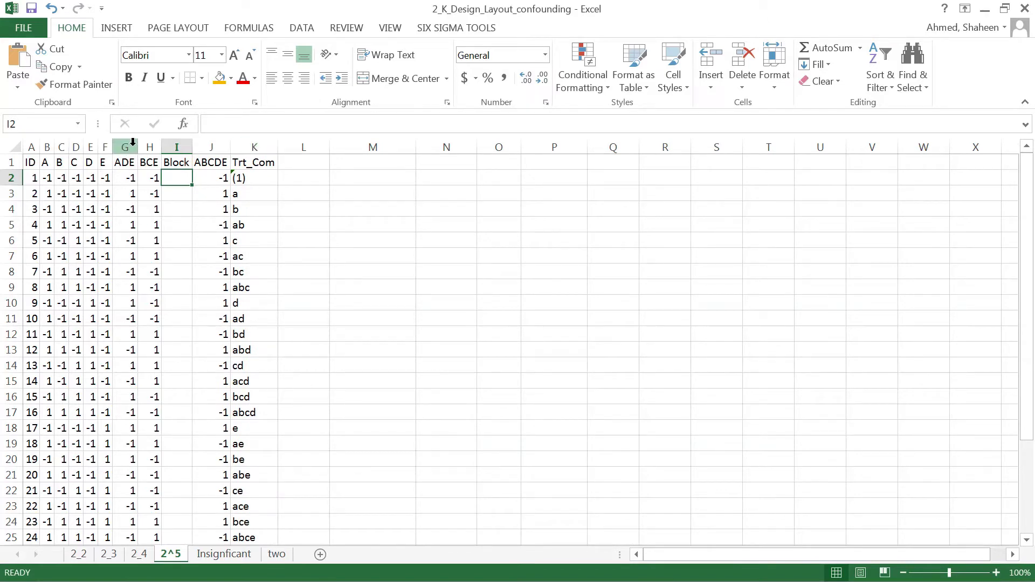
# Step: Compare the ADE and BCE columns, then select N2 for a side table
pyautogui.click(134, 146)
pyautogui.click(146, 142)
pyautogui.click(132, 145)
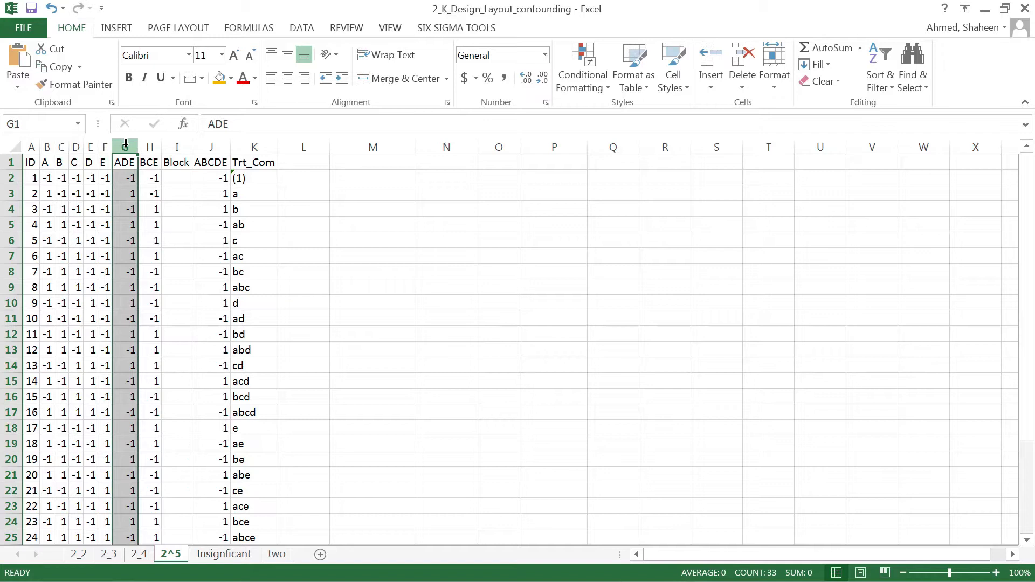
pyautogui.click(153, 142)
pyautogui.click(453, 180)
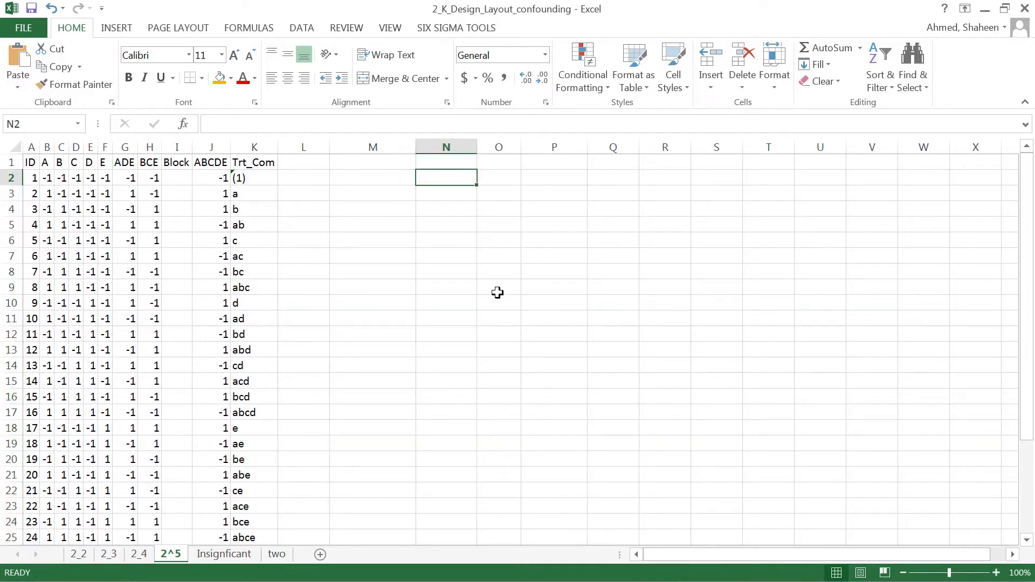
# Step: Head the side table with ADE in N2 and BCE in O2
pyautogui.write('ADE')
pyautogui.press('Tab')
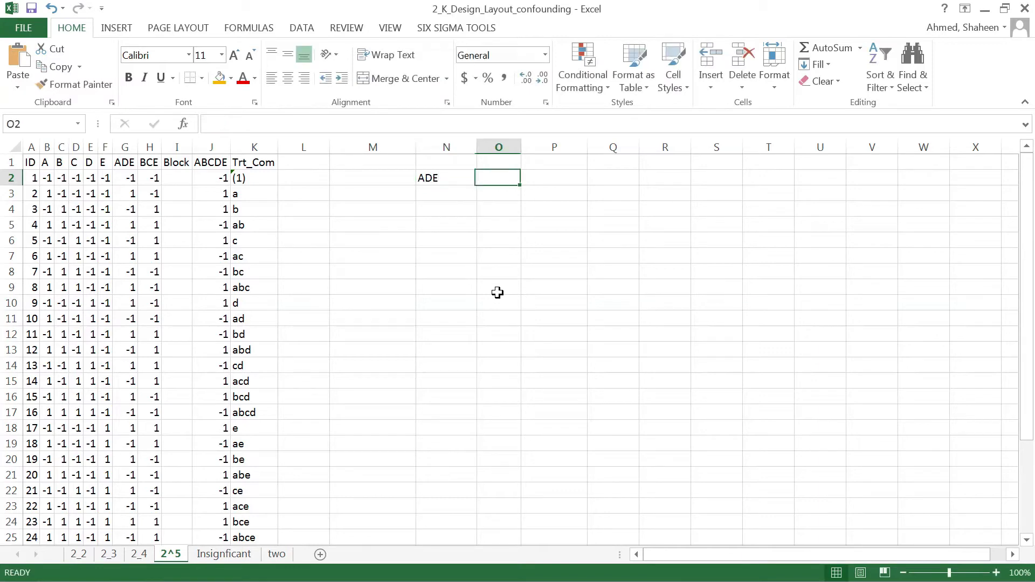
pyautogui.write('BCE')
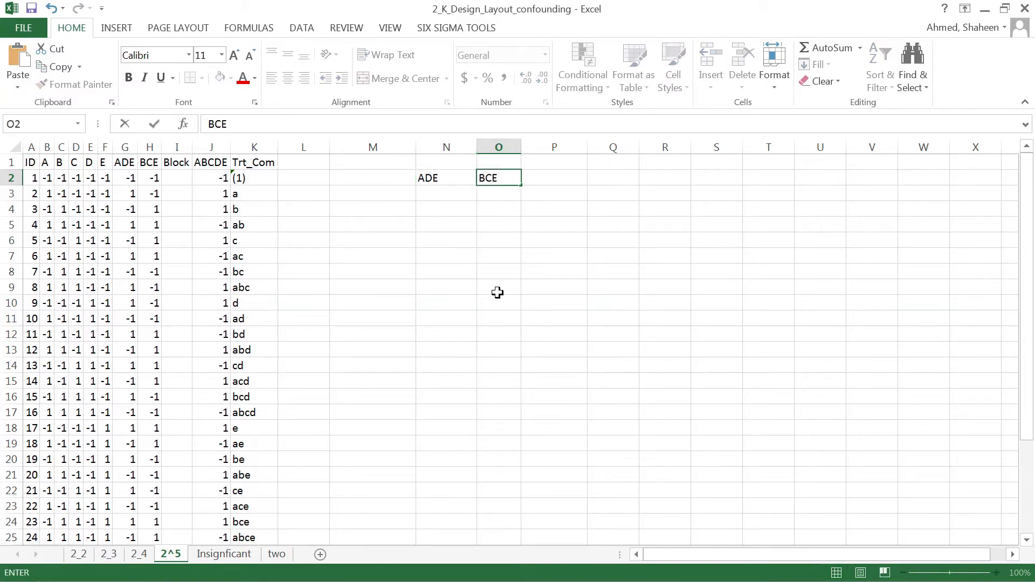
pyautogui.click(454, 195)
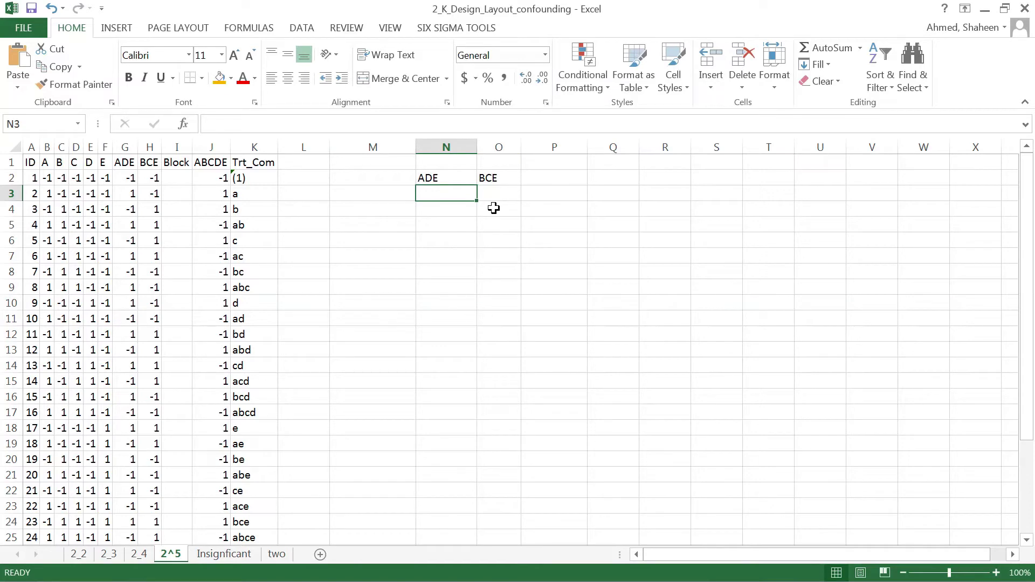
# Step: Enter the -1, -1 pair in row 3 and clear a stray entry in P3
pyautogui.write('-')
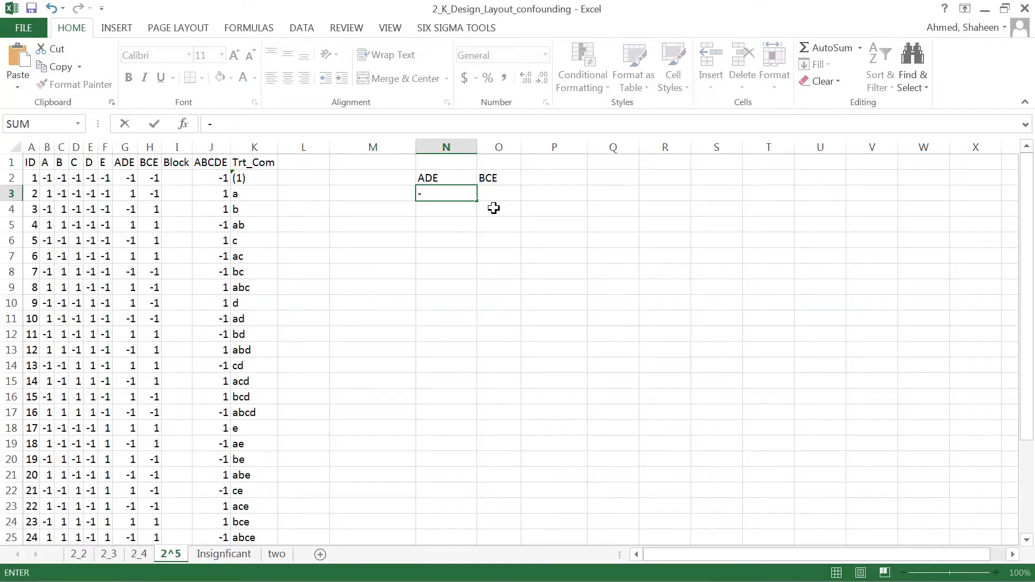
pyautogui.write('1')
pyautogui.press('Tab')
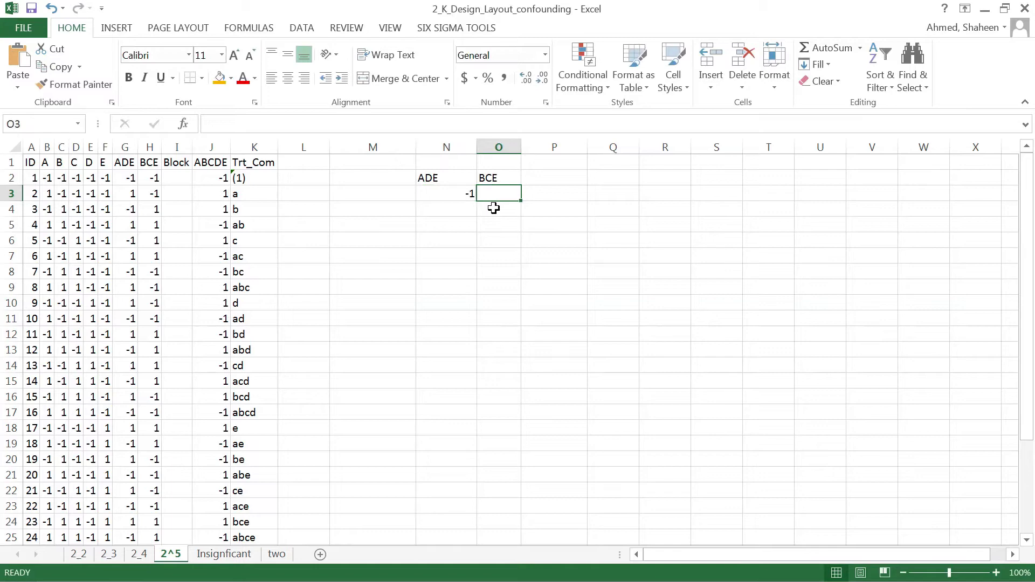
pyautogui.write('-1')
pyautogui.press('Tab')
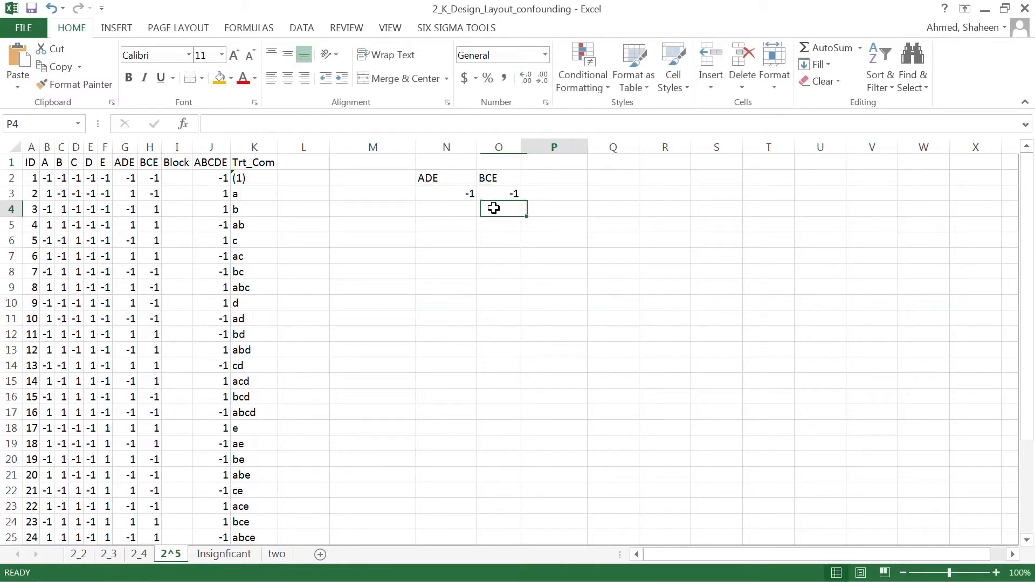
pyautogui.write("'(")
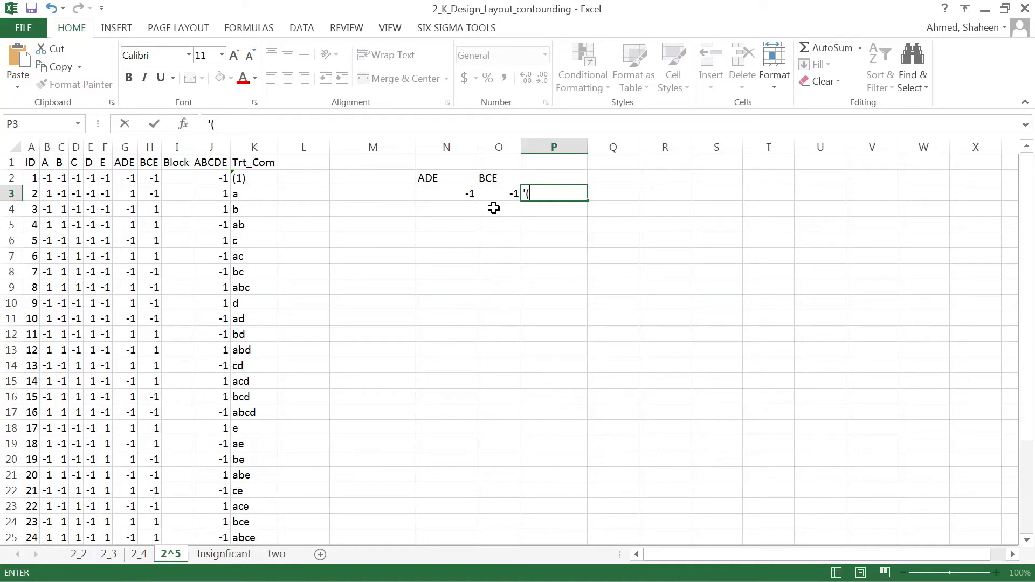
pyautogui.press('BackSpace')
pyautogui.press('BackSpace')
pyautogui.press('Return')
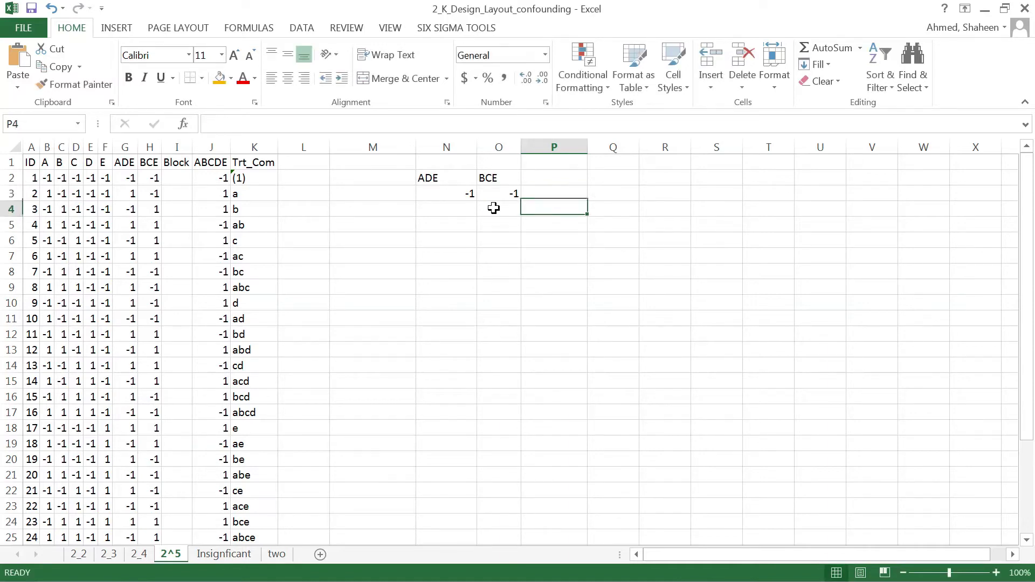
# Step: Enter 1 in N4 for the 1, -1 combination
pyautogui.click(494, 208)
pyautogui.press('Left')
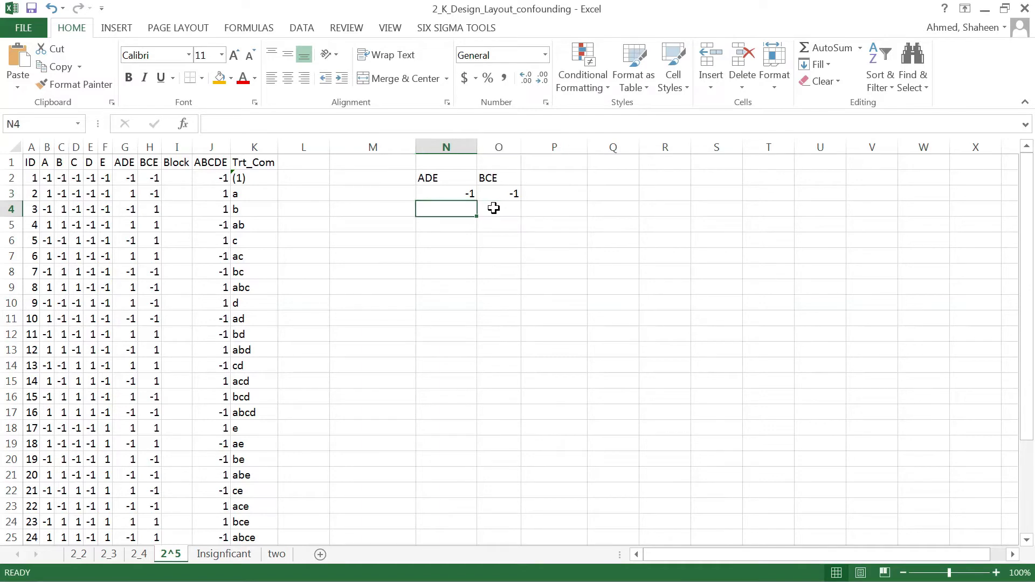
pyautogui.write('+')
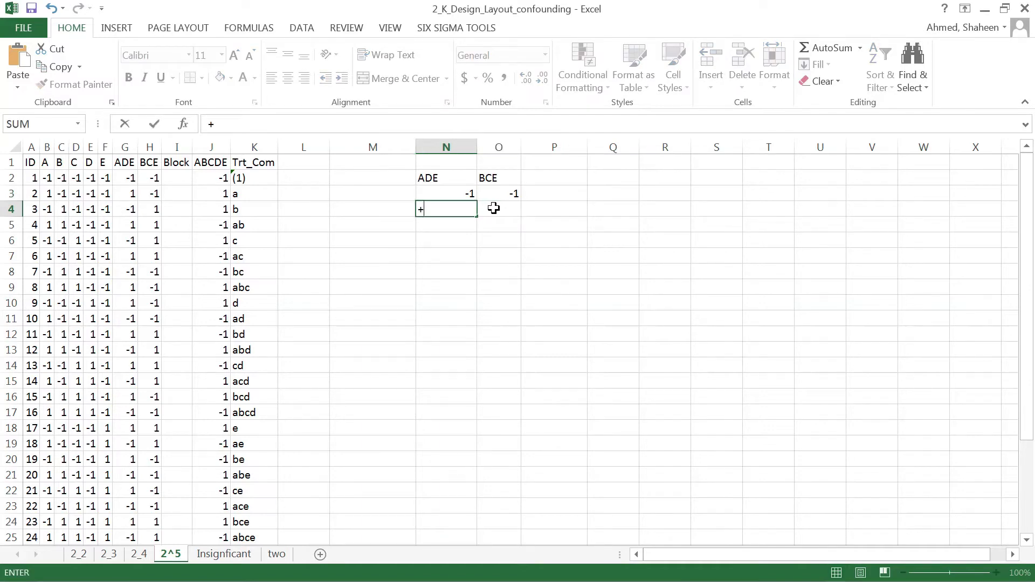
pyautogui.write('1')
pyautogui.click(494, 208)
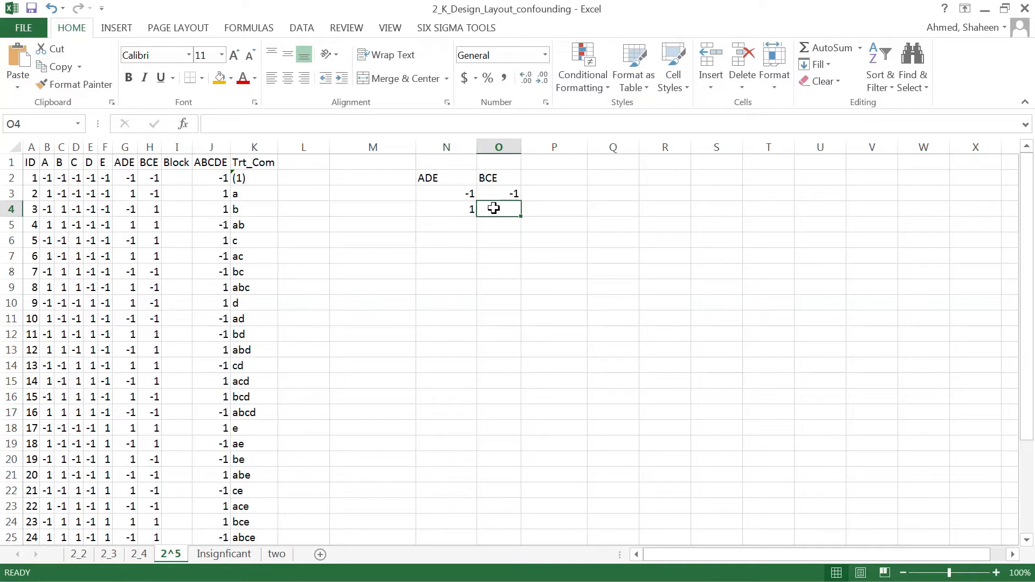
pyautogui.write('1')
pyautogui.press('BackSpace')
pyautogui.write('-')
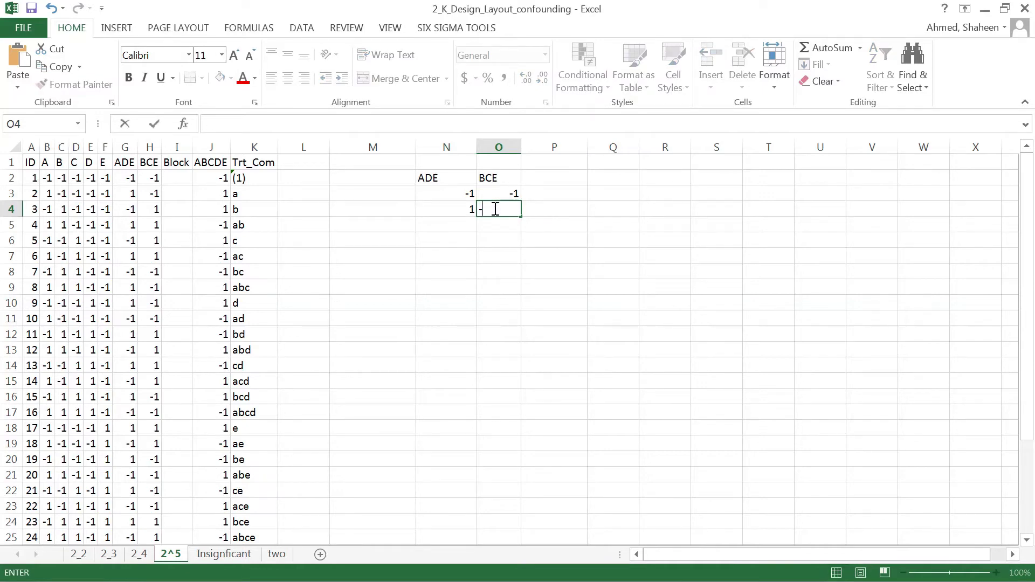
pyautogui.press('Return')
# Step: Enter the -1, 1 pair in row 5 and the 1, 1 pair in row 6
pyautogui.press('Left')
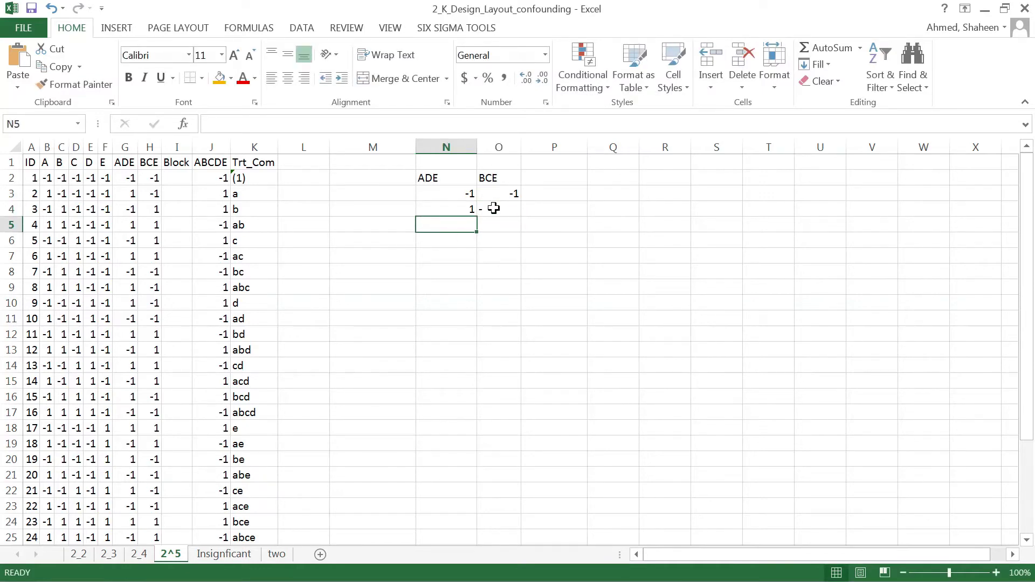
pyautogui.write('-1')
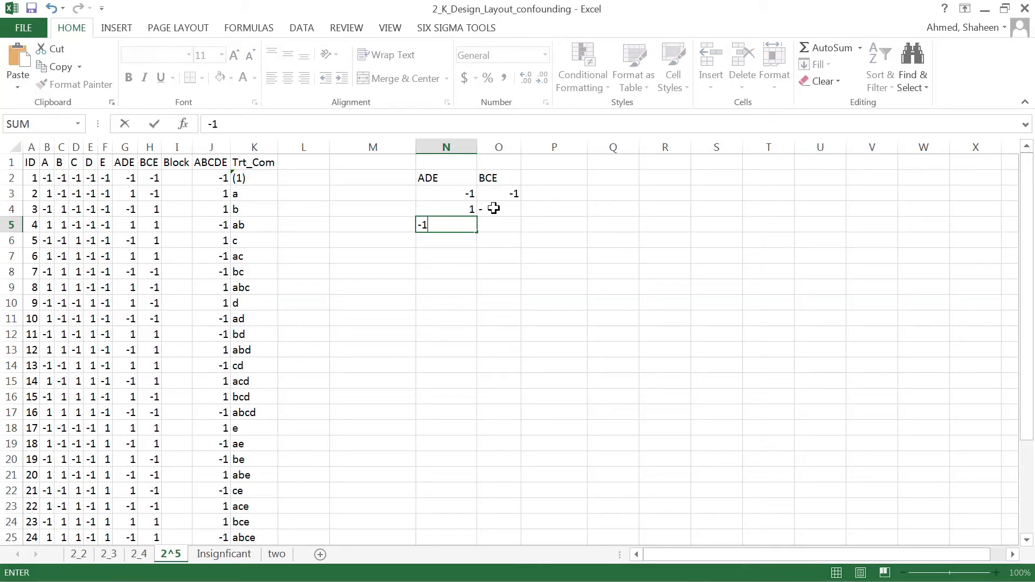
pyautogui.press('Tab')
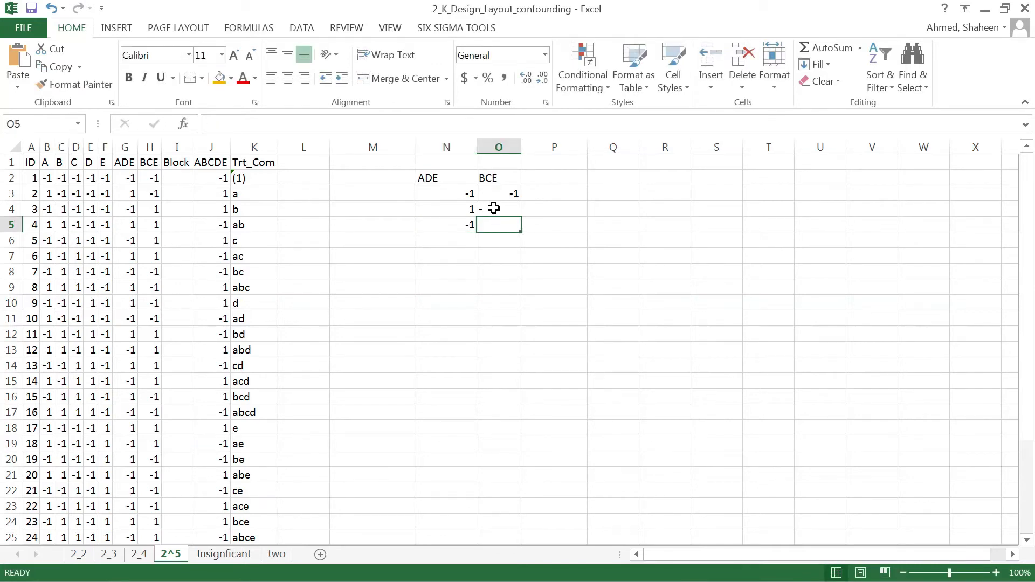
pyautogui.write('+1')
pyautogui.press('Return')
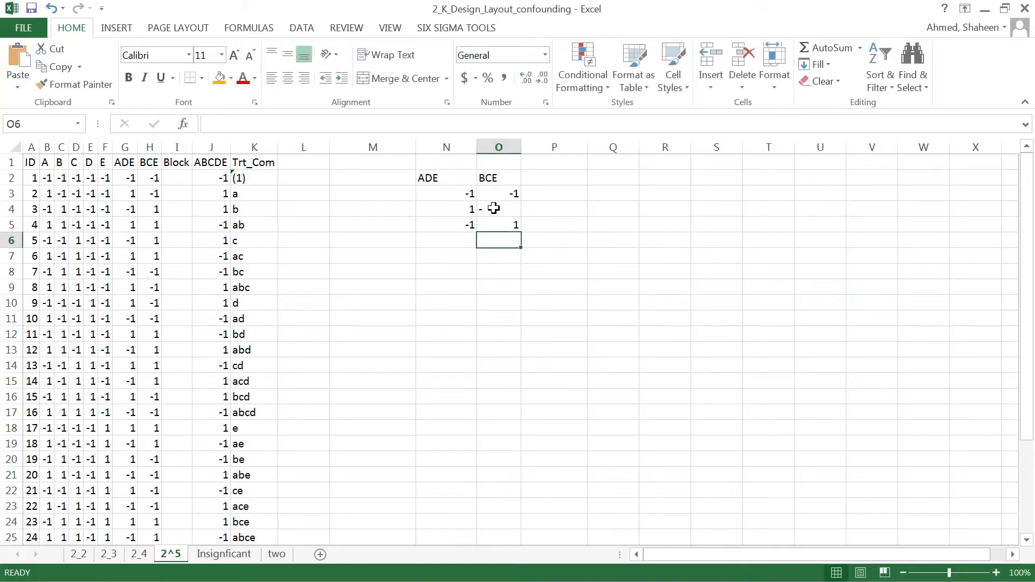
pyautogui.write('1')
pyautogui.hotkey('ctrl', 'Return')
pyautogui.press('Tab')
pyautogui.write('1')
pyautogui.press('Tab')
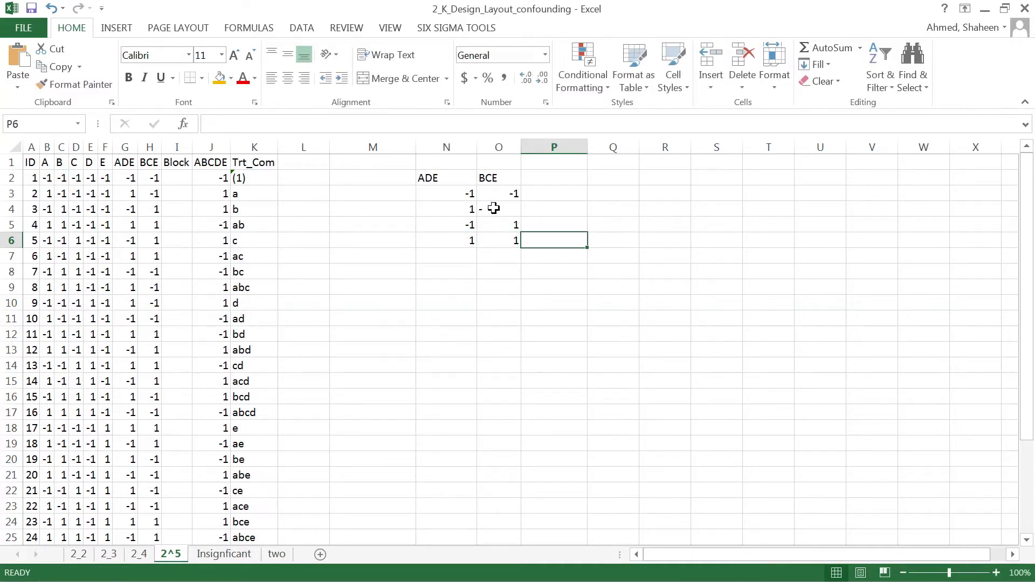
# Step: Correct O4 to -1 and select columns N through P
pyautogui.doubleClick(508, 209)
pyautogui.write('-')
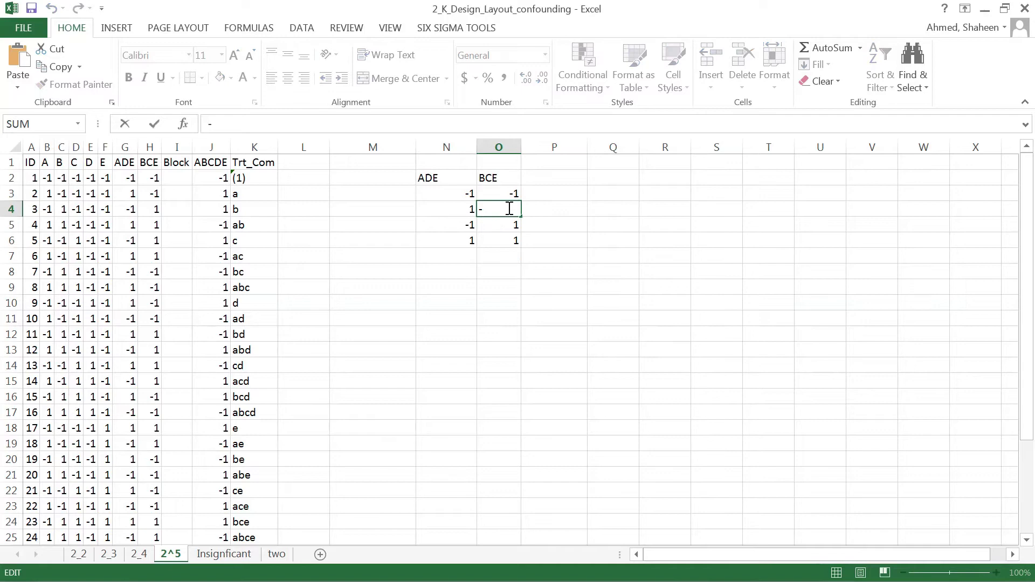
pyautogui.write('1')
pyautogui.press('Return')
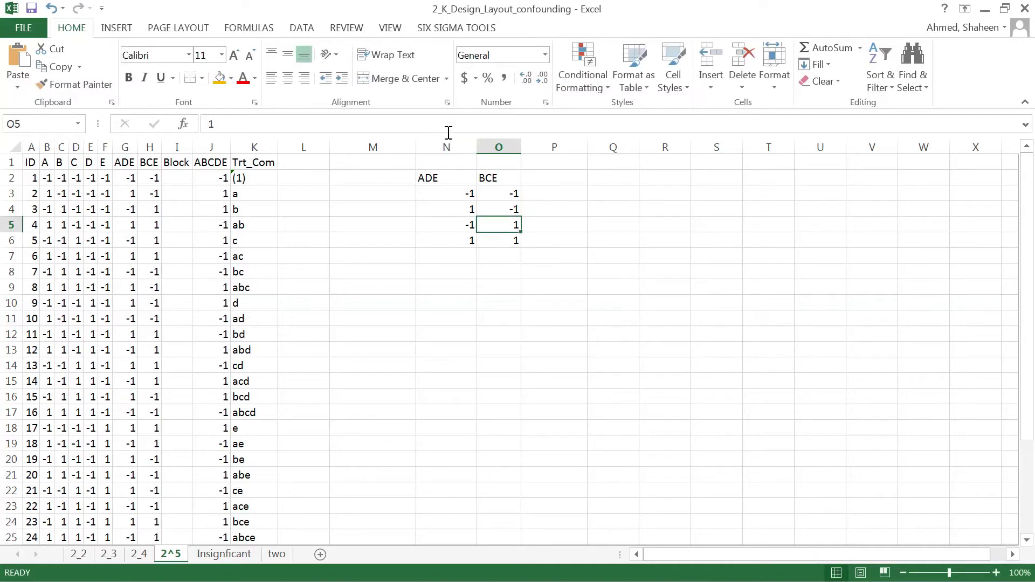
pyautogui.moveTo(448, 147); pyautogui.dragTo(522, 143)
# Step: Autofit columns N to P and add a Block heading in P2
pyautogui.doubleClick(521, 146)
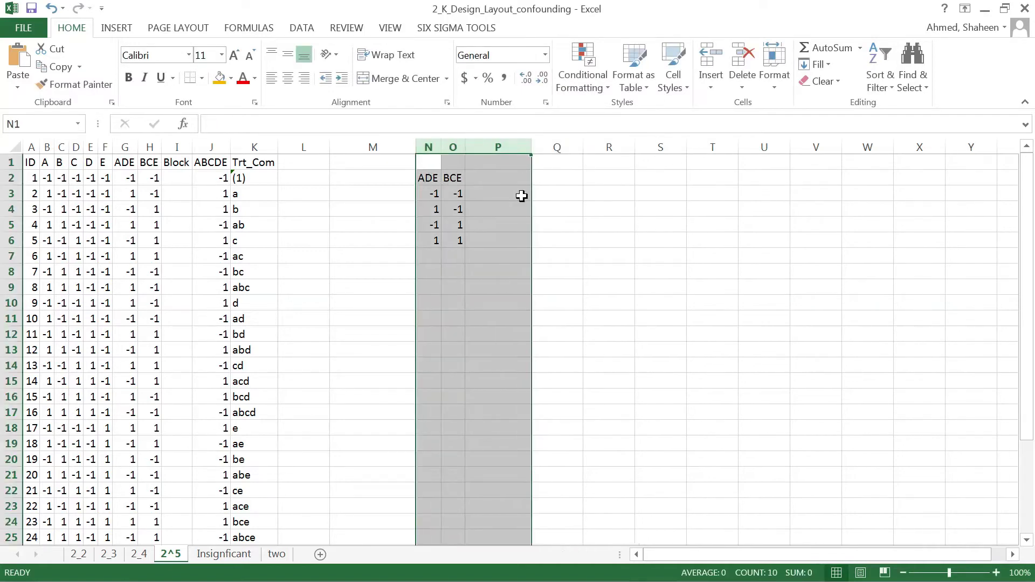
pyautogui.click(521, 196)
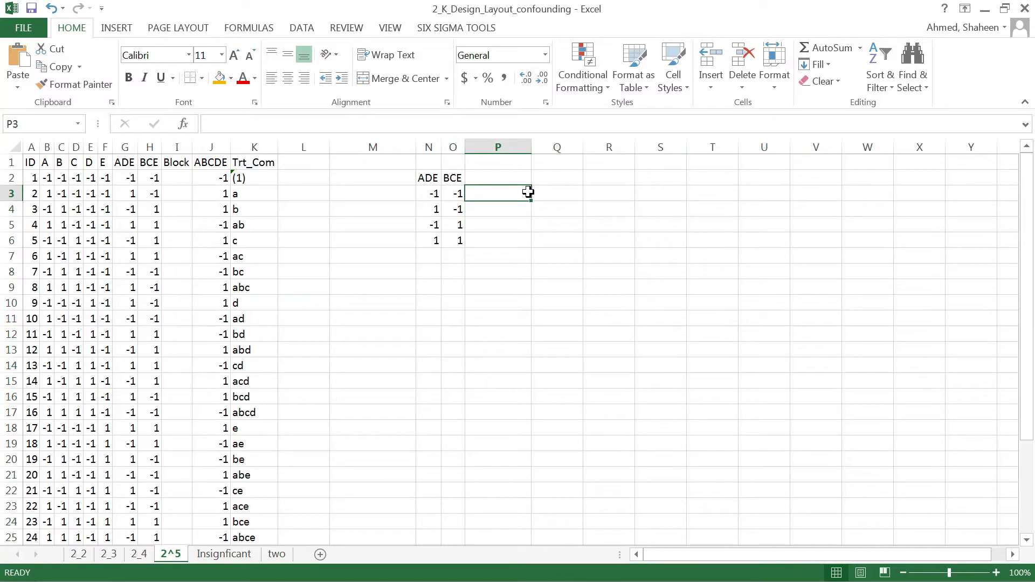
pyautogui.press('Up')
pyautogui.write('Bl')
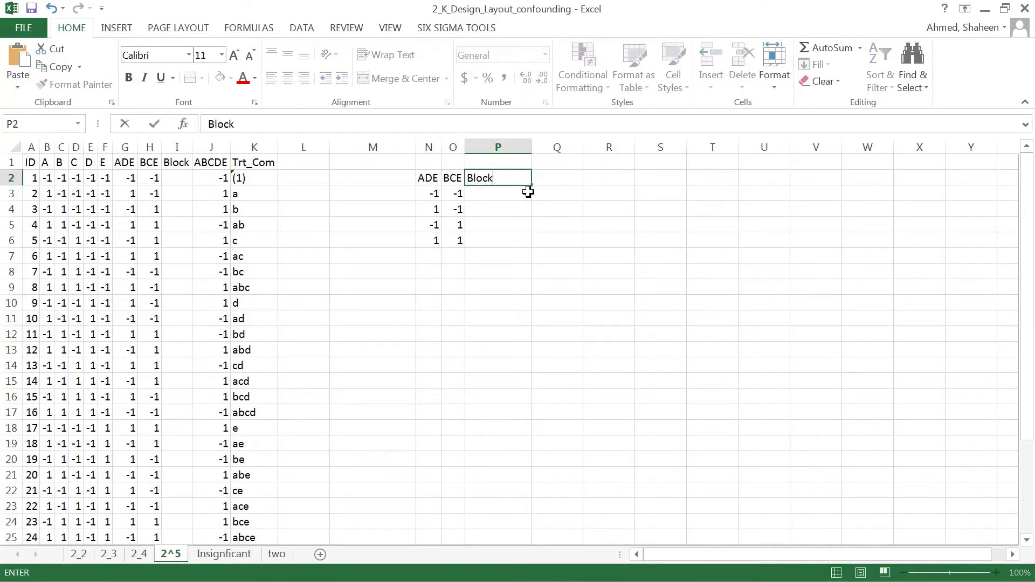
pyautogui.press('Return')
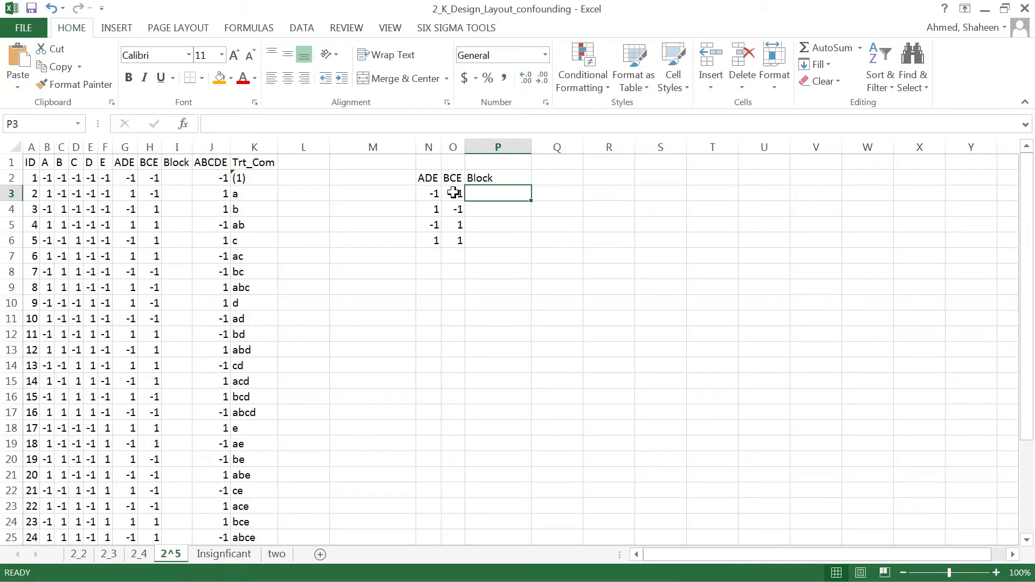
# Step: Number the four sign combinations as blocks 1, 2, 3 and 4 in P3:P6
pyautogui.write('1')
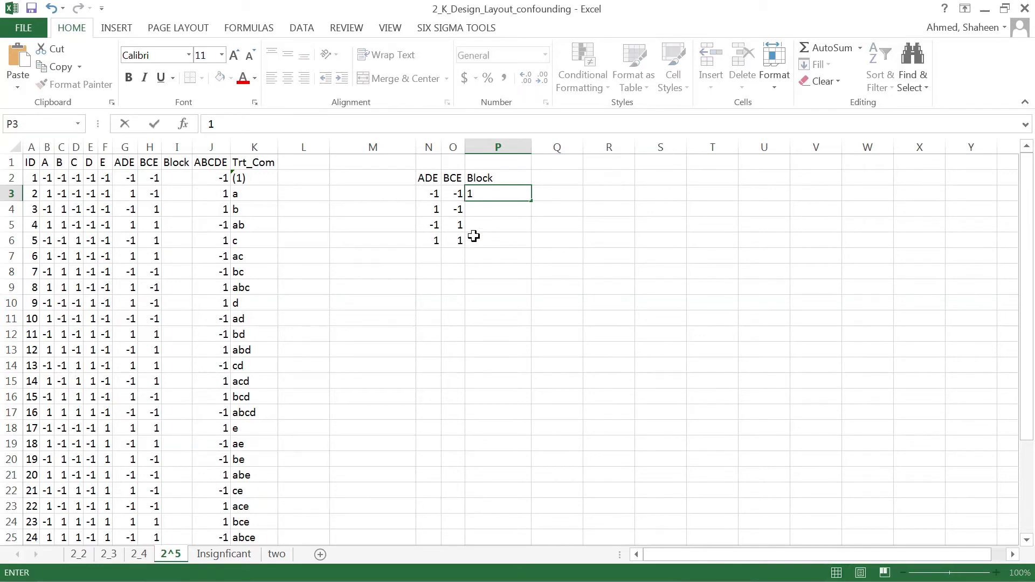
pyautogui.press('Return')
pyautogui.write('2')
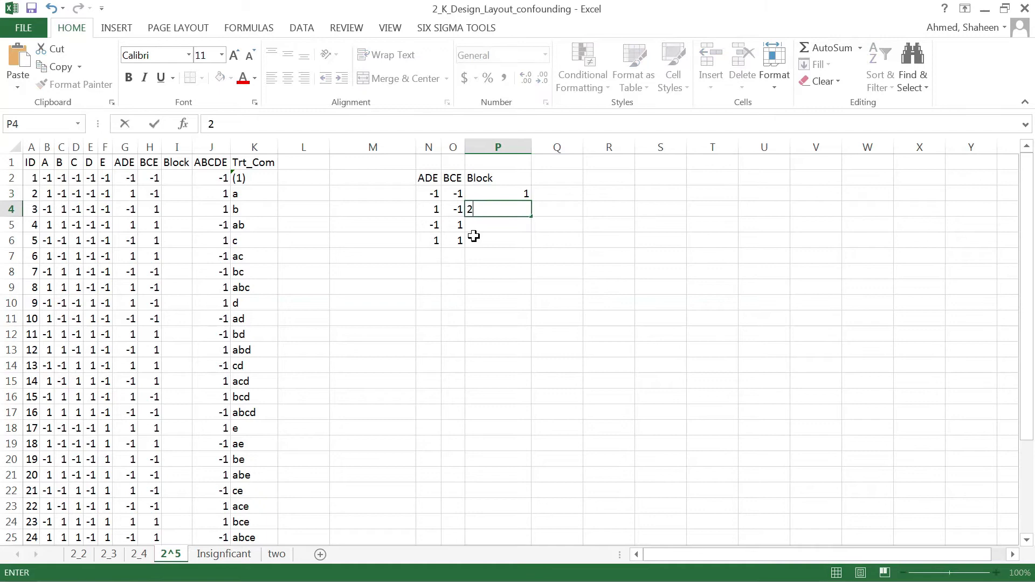
pyautogui.press('Return')
pyautogui.write('3')
pyautogui.hotkey('ctrl', 'Return')
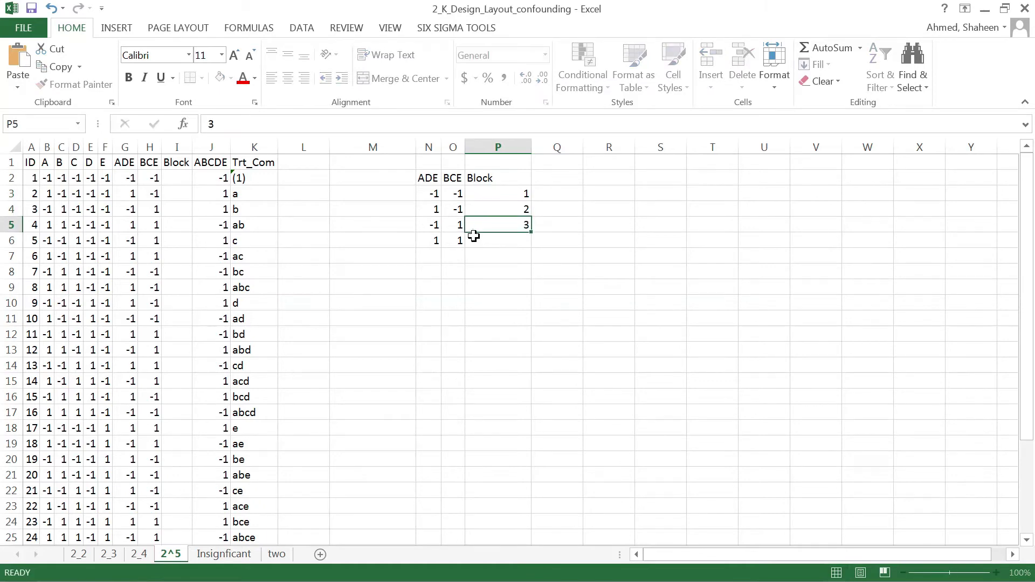
pyautogui.click(473, 236)
pyautogui.write('4')
pyautogui.press('Return')
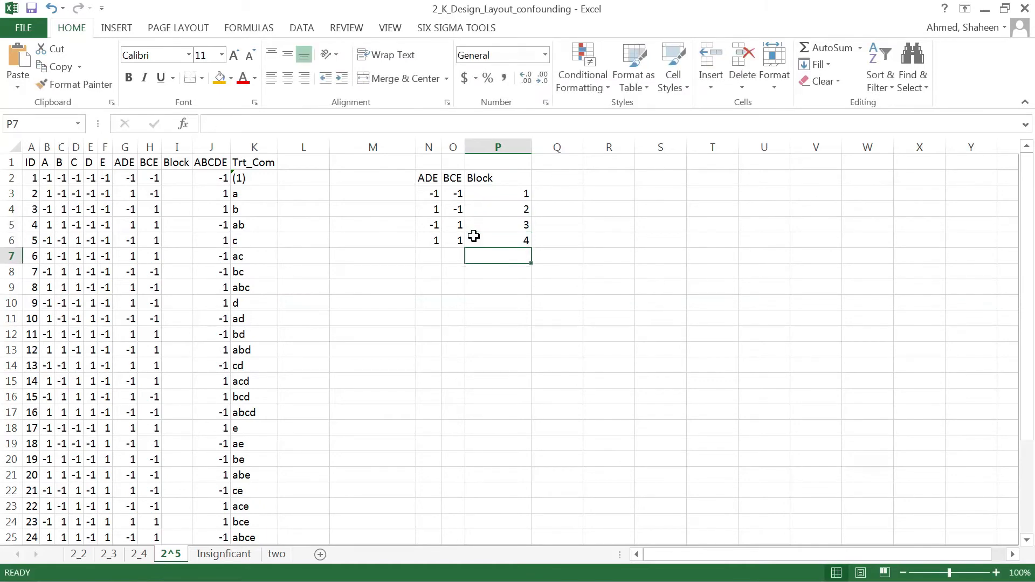
pyautogui.click(177, 183)
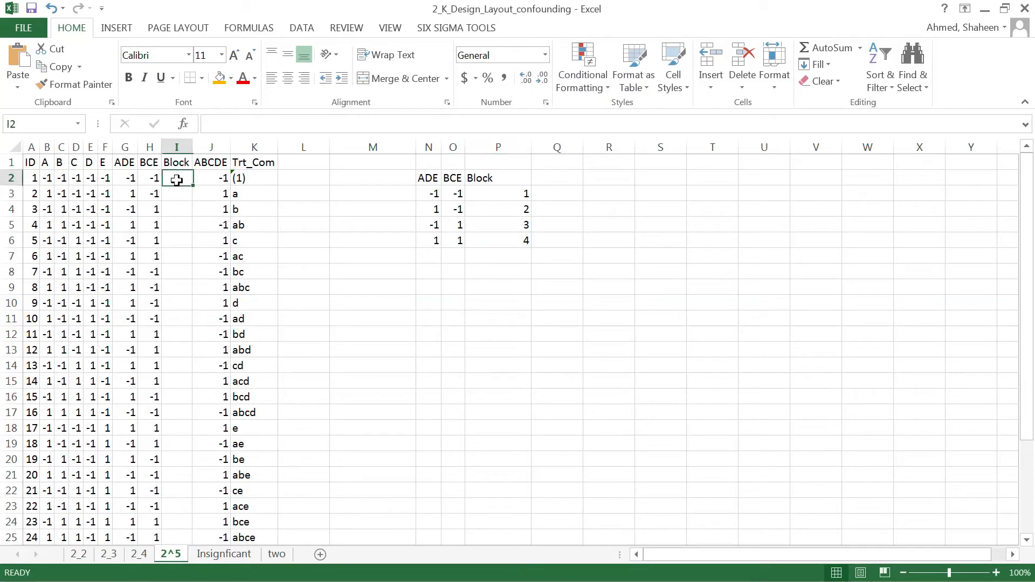
pyautogui.click(132, 179)
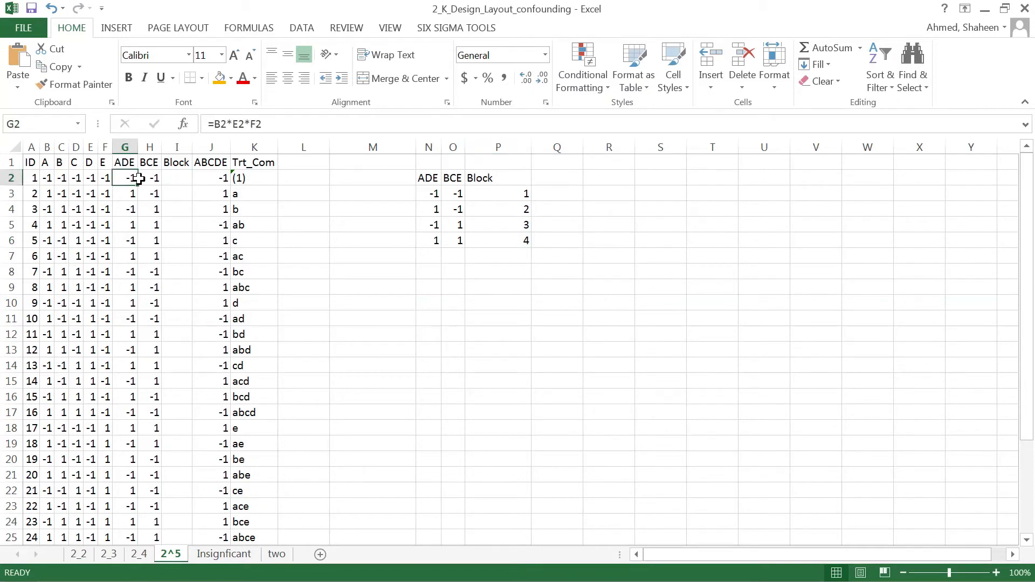
pyautogui.doubleClick(127, 177)
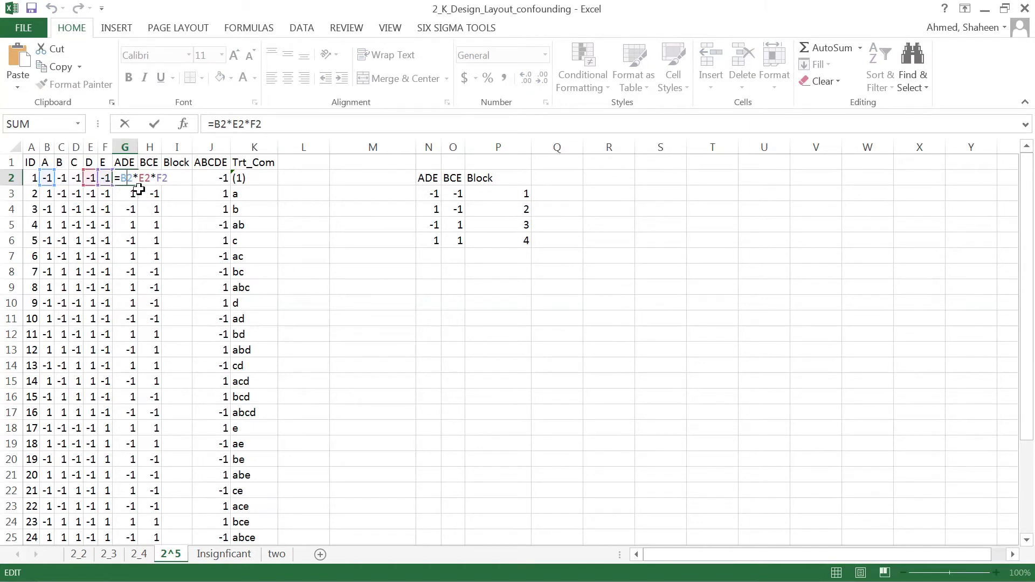
pyautogui.press('Return')
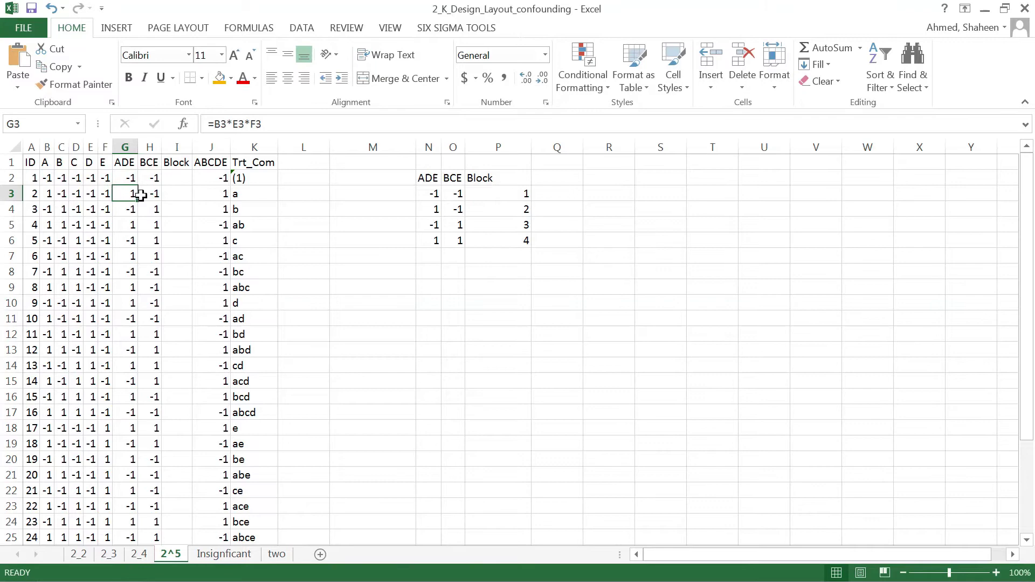
pyautogui.click(172, 180)
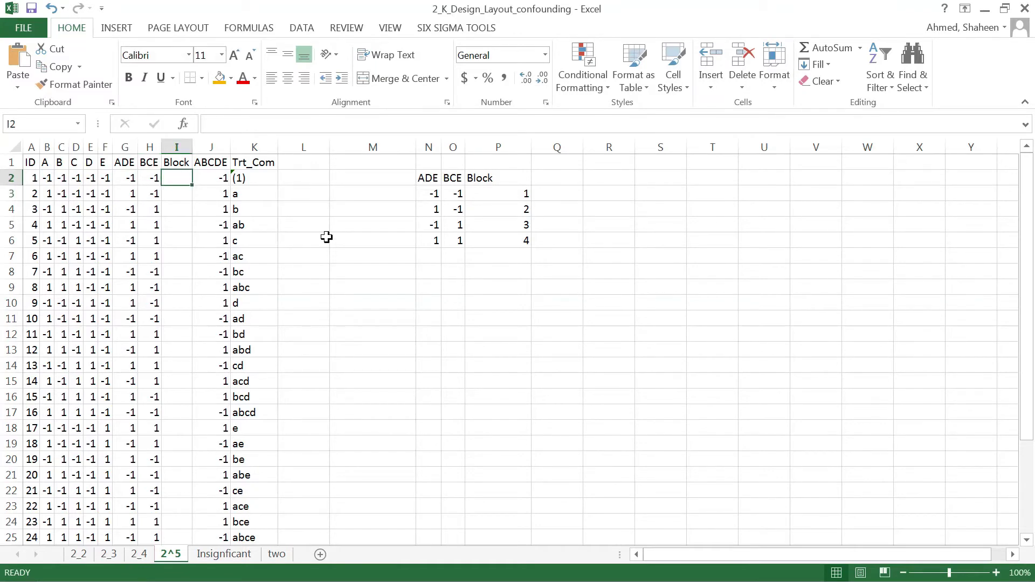
# Step: Enter block numbers for runs 1–16: 1, 2, 3, 4, 3, 4, 1, 2, 2, 1, 4, 3, 4, 3, 2, 1
pyautogui.write('1')
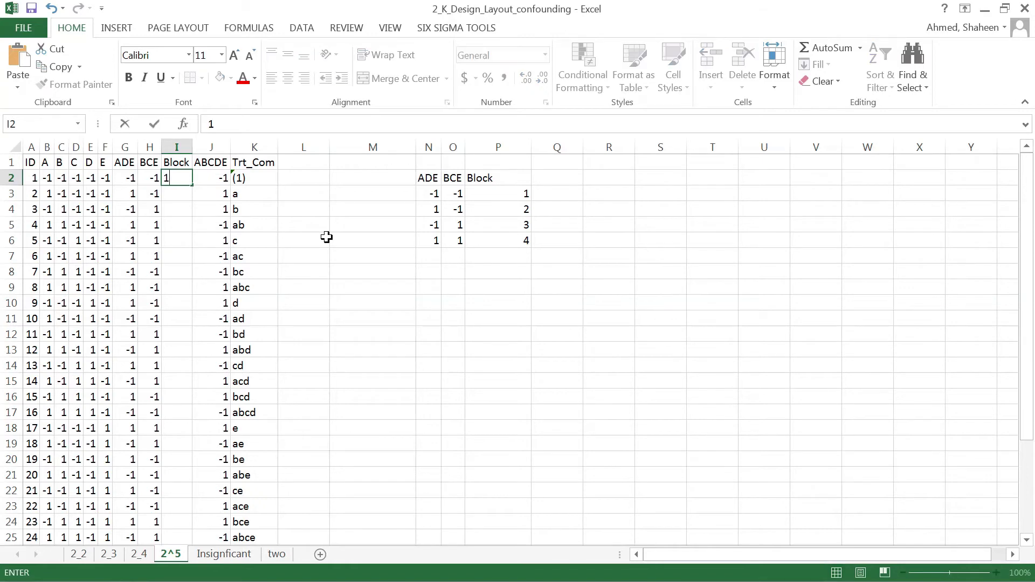
pyautogui.press('Return')
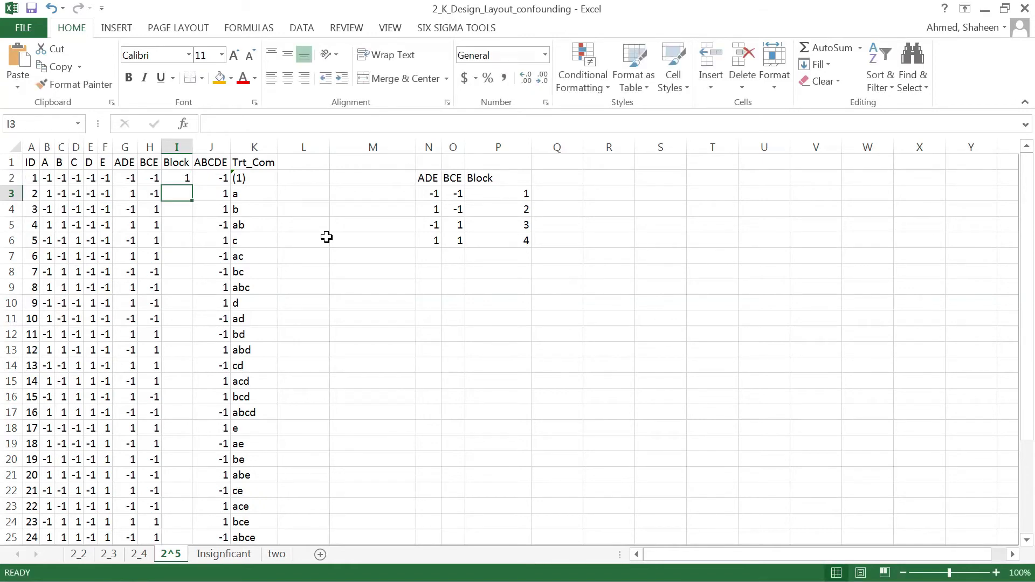
pyautogui.write('2')
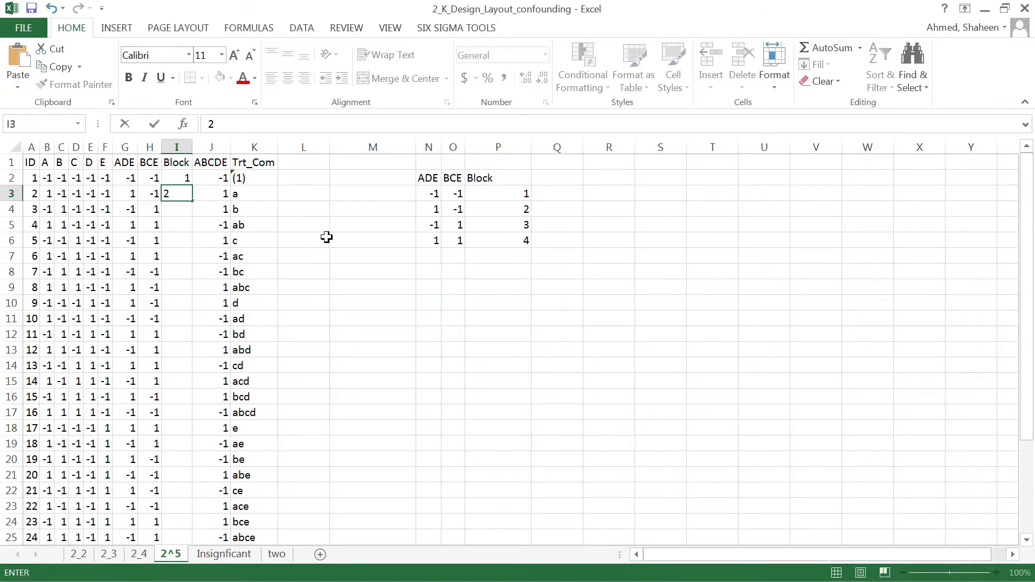
pyautogui.press('Return')
pyautogui.write('3')
pyautogui.press('Return')
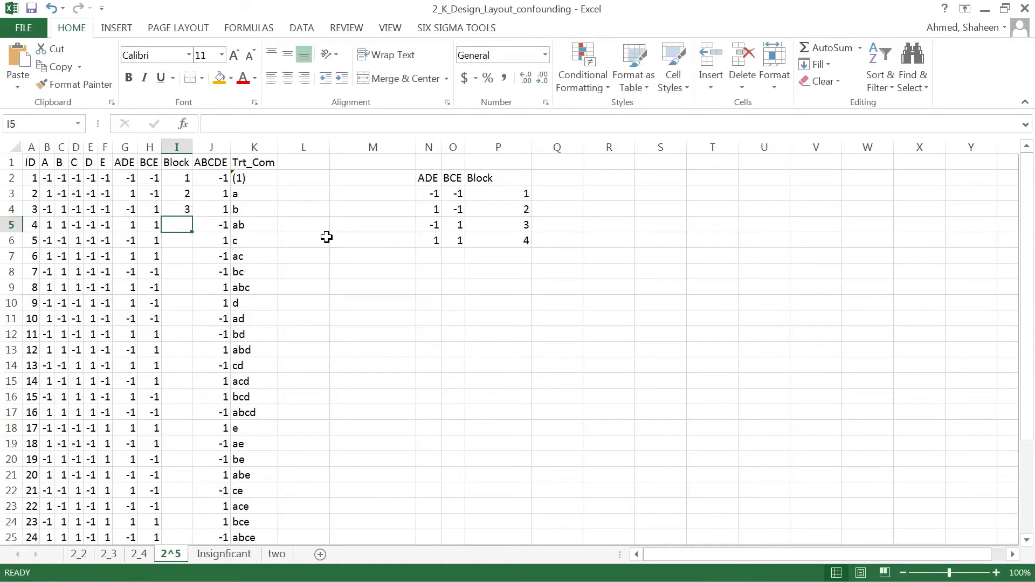
pyautogui.write('4')
pyautogui.press('Return')
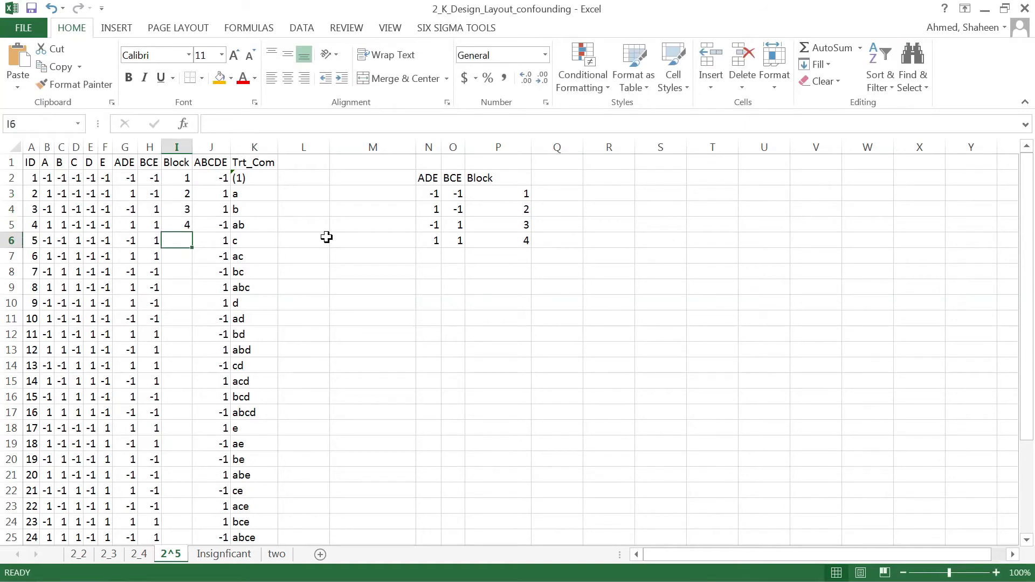
pyautogui.write('3')
pyautogui.press('Return')
pyautogui.write('4')
pyautogui.press('Return')
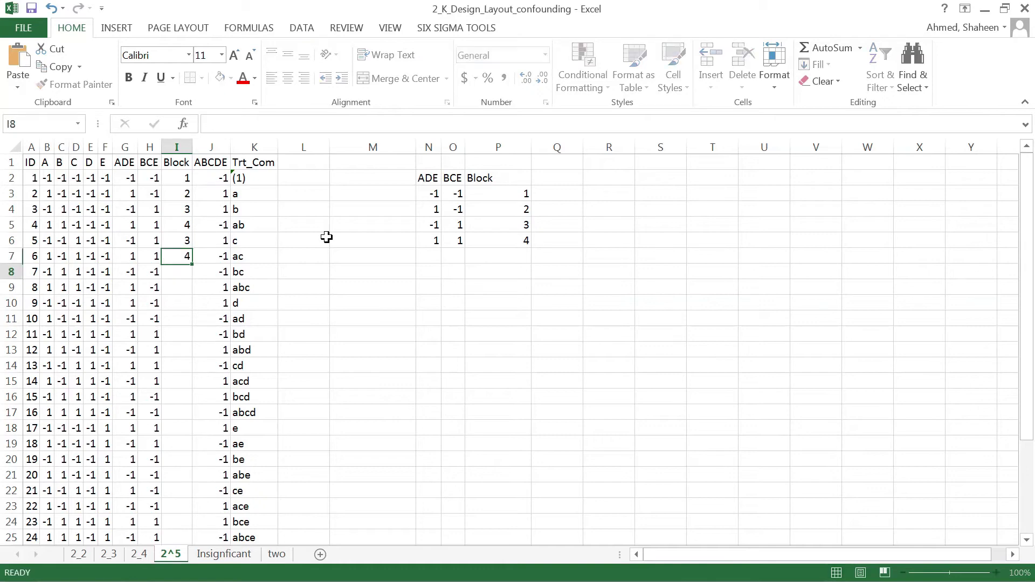
pyautogui.write('1')
pyautogui.press('Return')
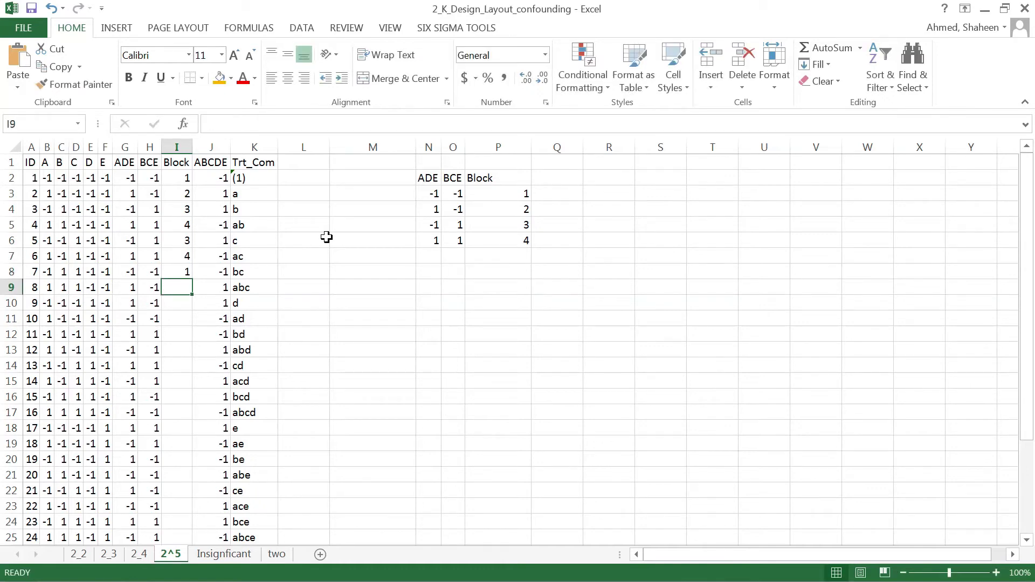
pyautogui.write('2')
pyautogui.press('Return')
pyautogui.write('2')
pyautogui.press('Return')
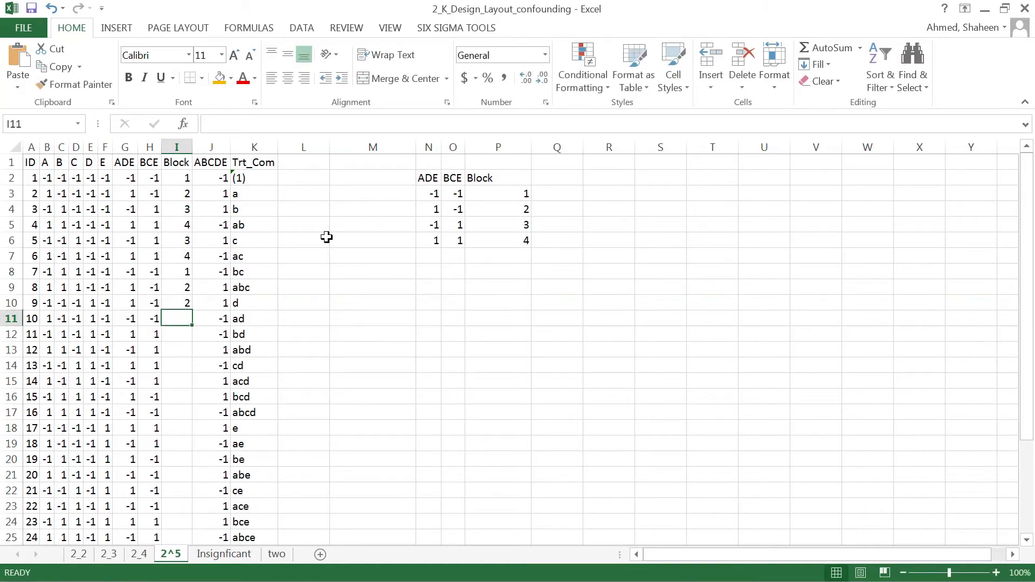
pyautogui.write('1')
pyautogui.press('Return')
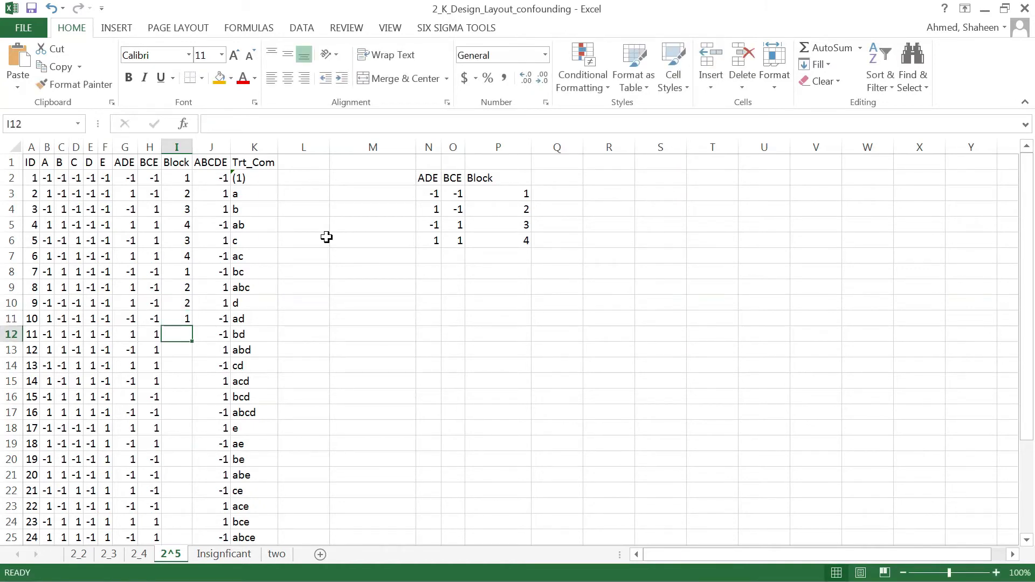
pyautogui.write('4')
pyautogui.press('Return')
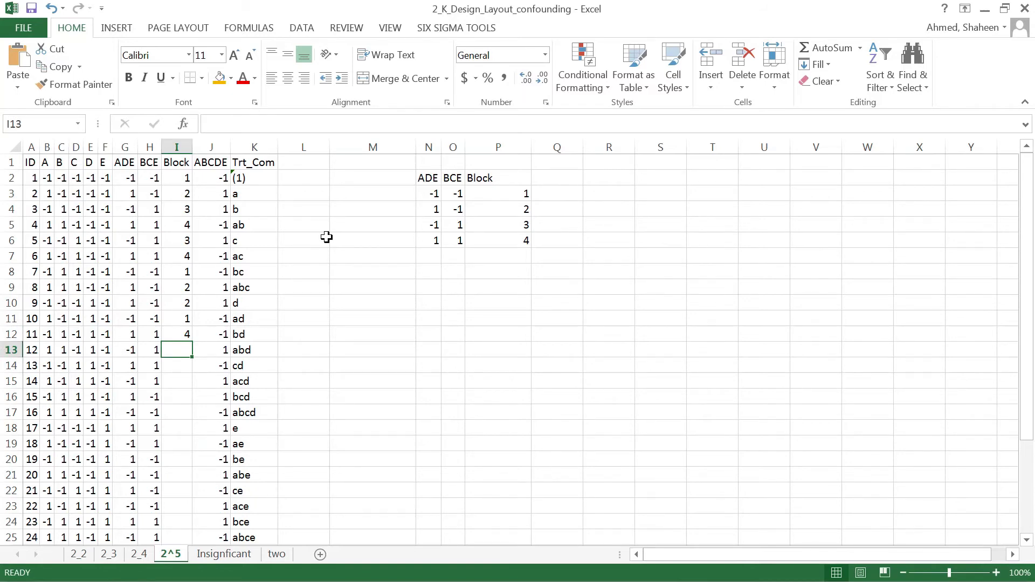
pyautogui.write('3')
pyautogui.press('Return')
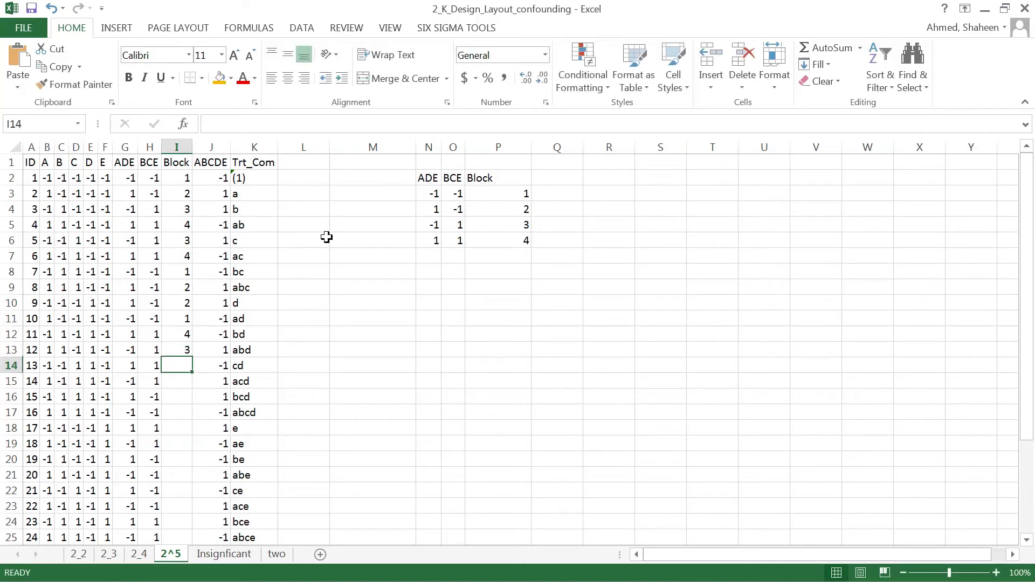
pyautogui.write('4')
pyautogui.press('Return')
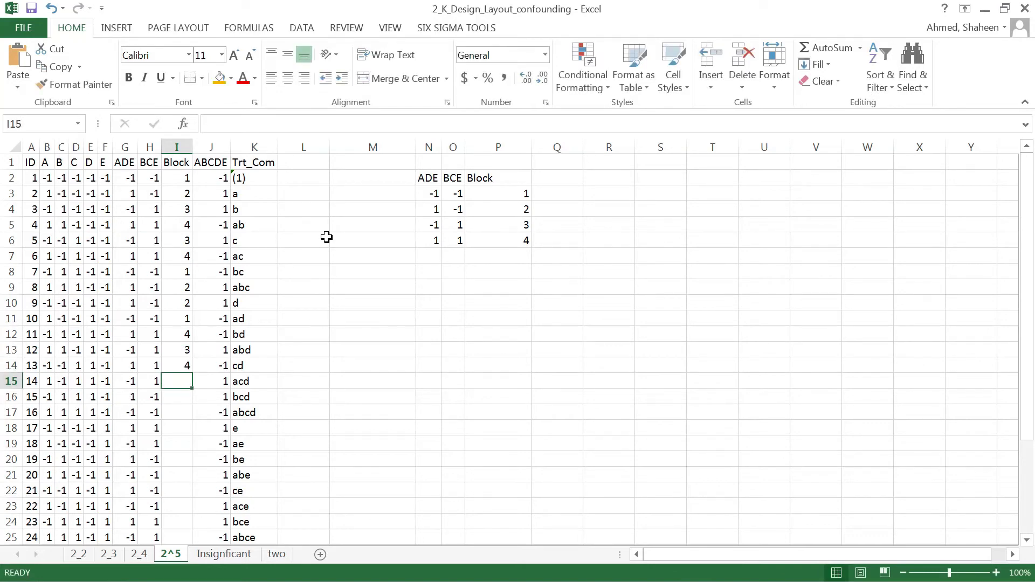
pyautogui.write('3')
pyautogui.press('Return')
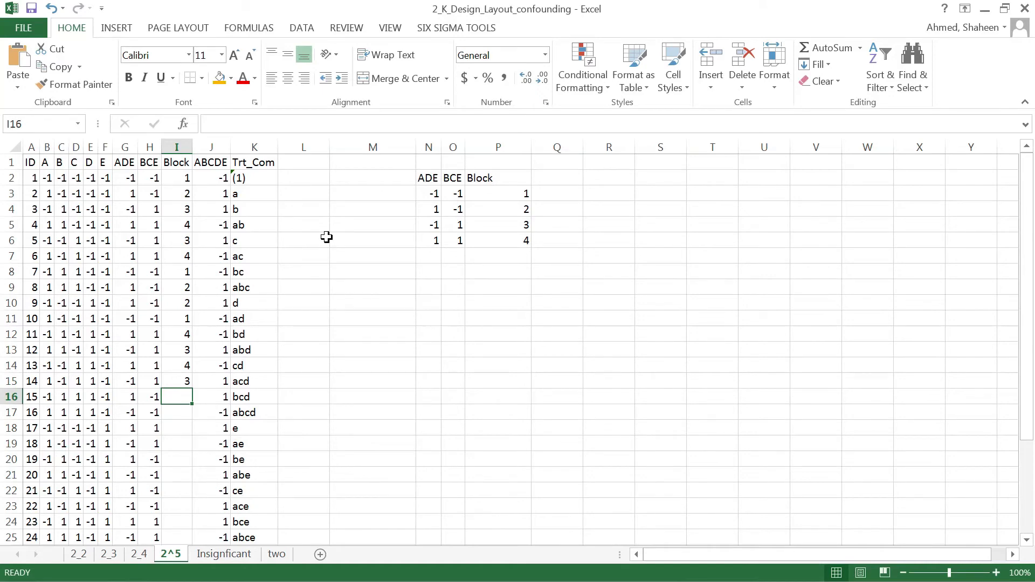
pyautogui.write('2')
pyautogui.press('Return')
pyautogui.write('1')
pyautogui.press('Return')
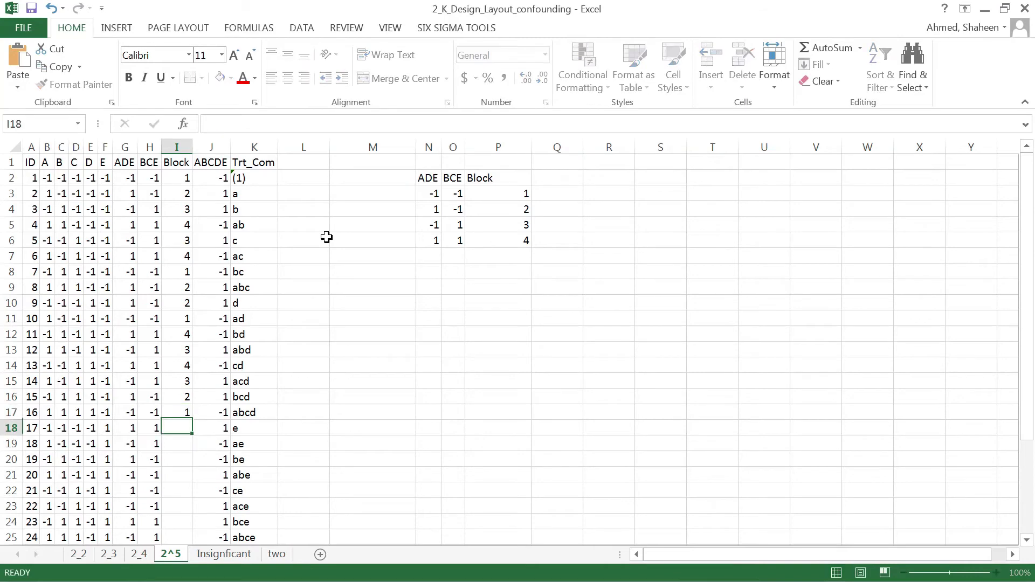
# Step: Enter block numbers for runs 17–32: 4, 3, 2, 1, 2, 1, 4, 3, 3, 4, 1, 2, 1, 2 (corrected from 3), 3, 4
pyautogui.write('4')
pyautogui.press('Return')
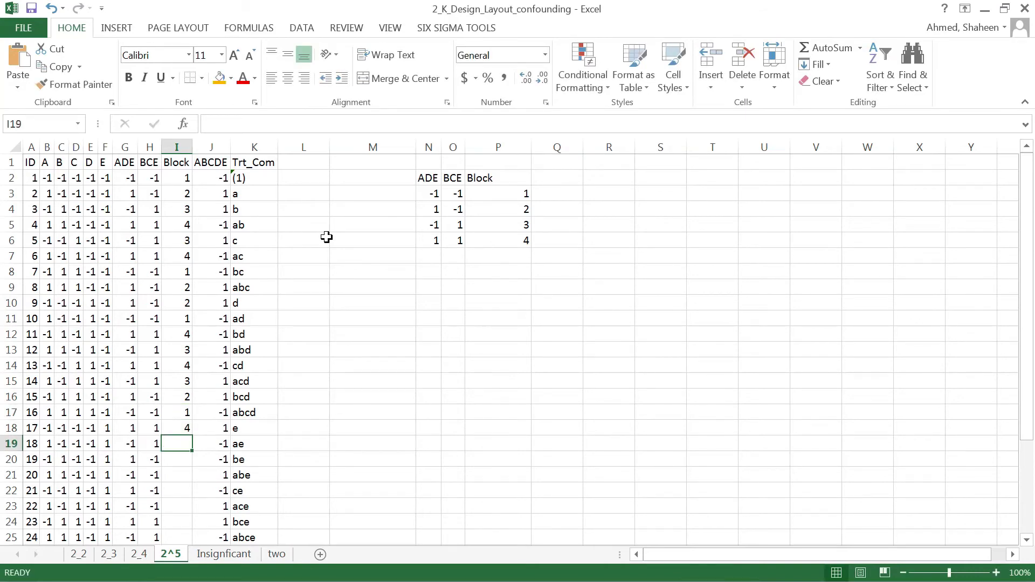
pyautogui.write('3')
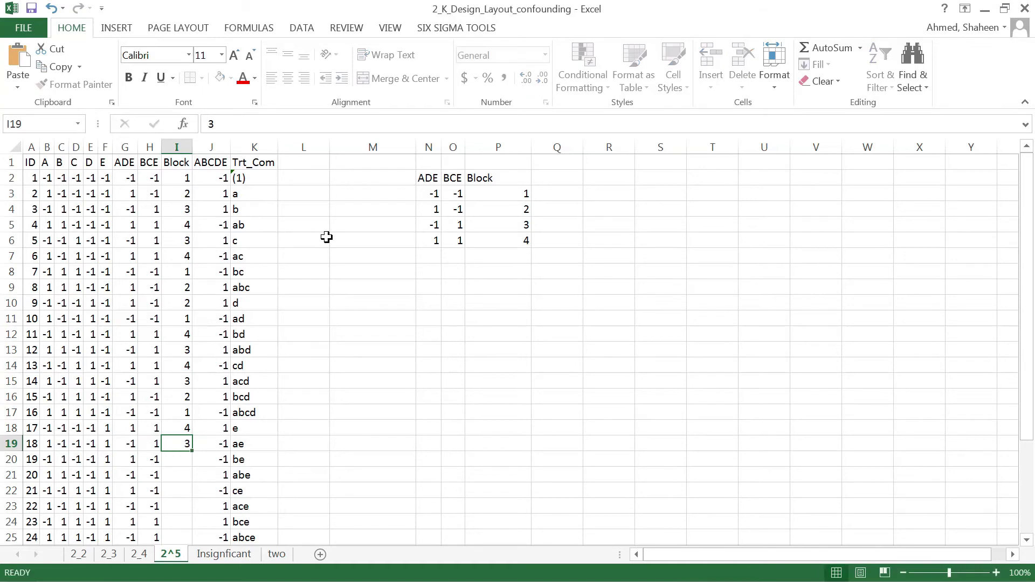
pyautogui.press('Return')
pyautogui.write('2')
pyautogui.press('Return')
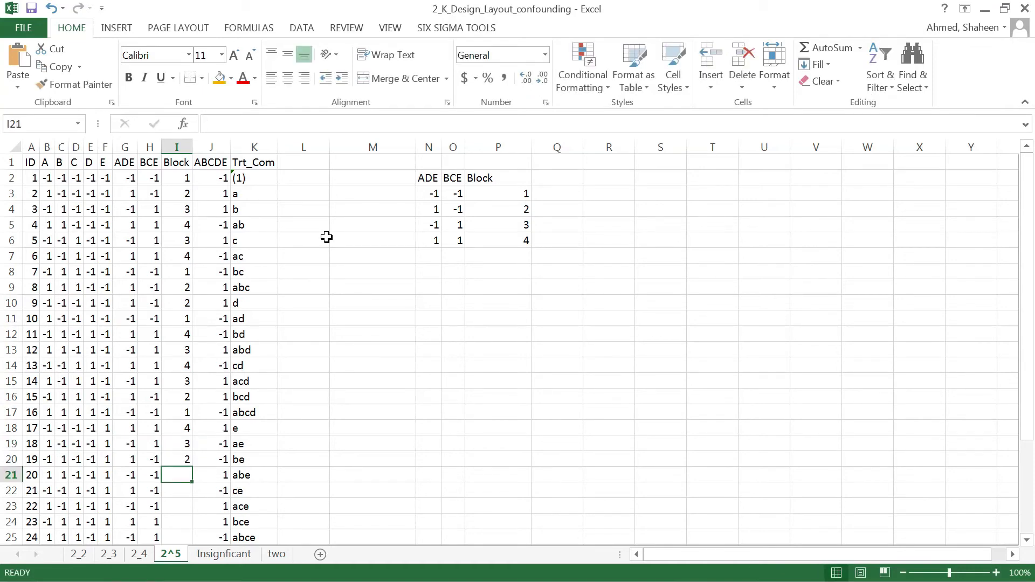
pyautogui.write('1')
pyautogui.press('Return')
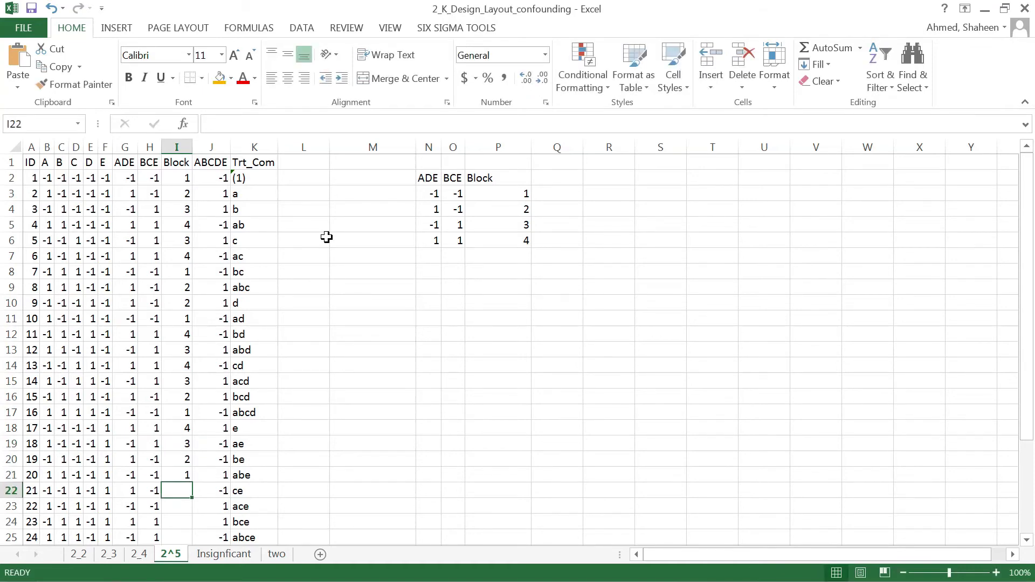
pyautogui.write('2')
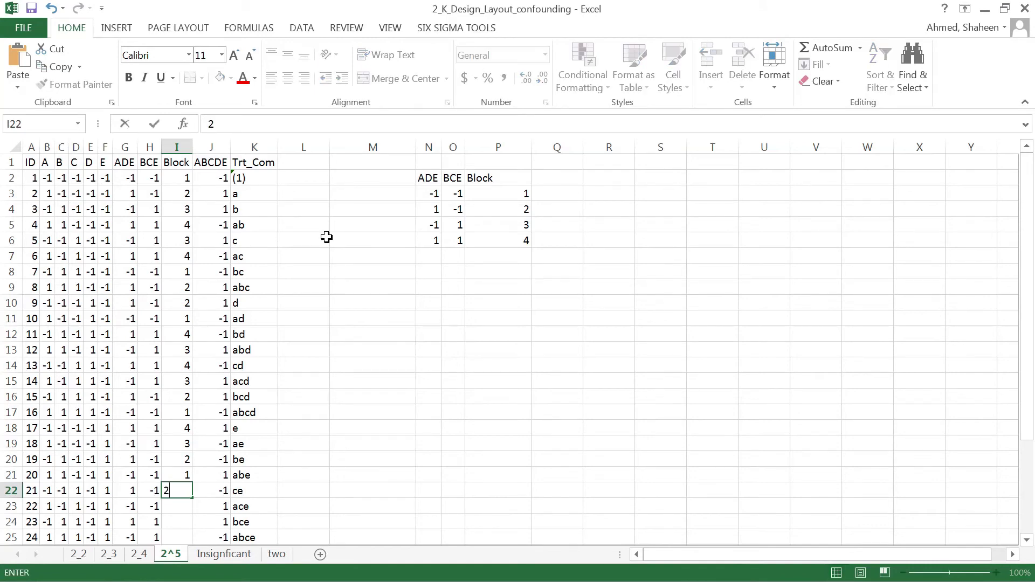
pyautogui.press('Return')
pyautogui.write('1')
pyautogui.press('Return')
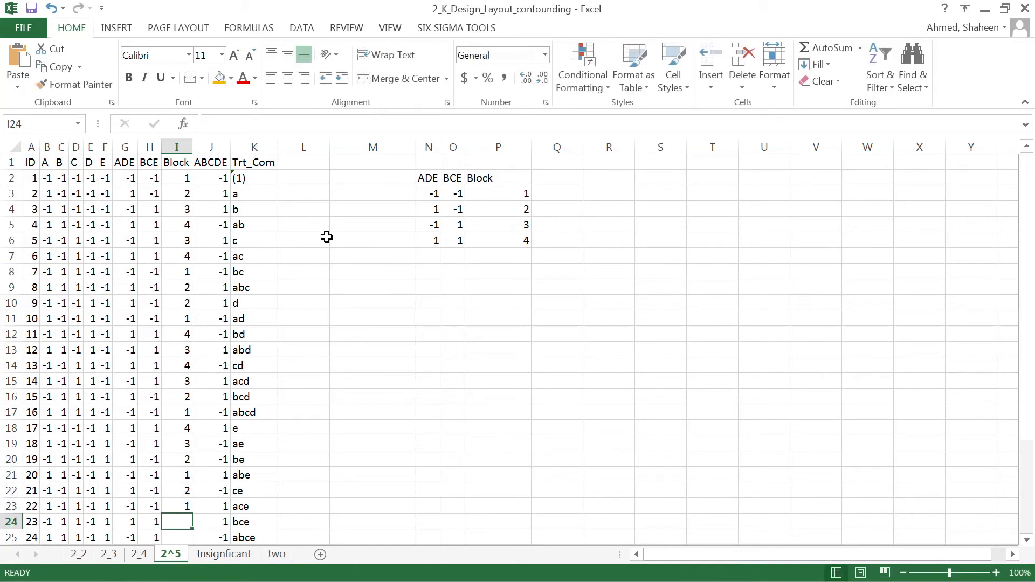
pyautogui.write('4')
pyautogui.press('Return')
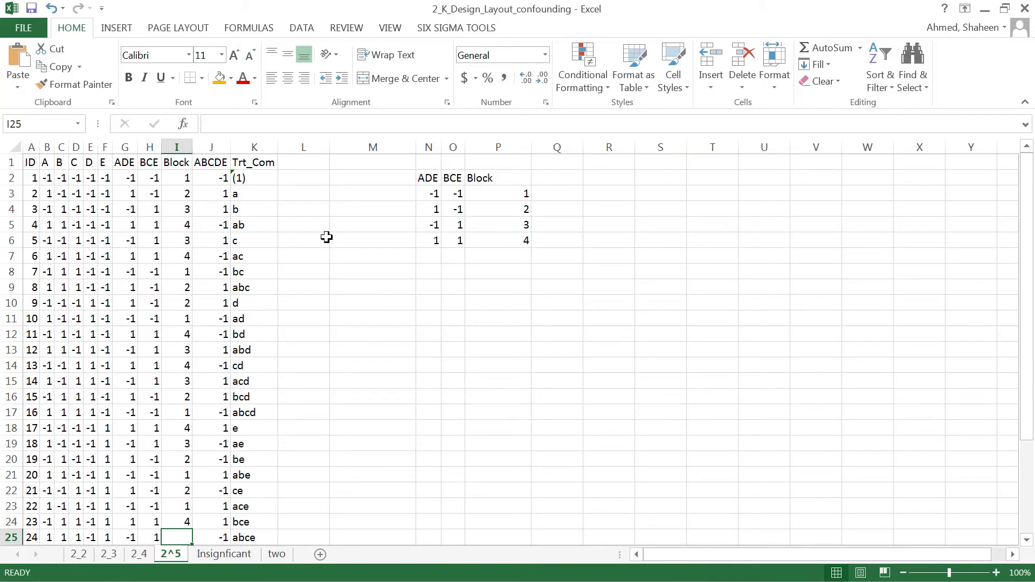
pyautogui.write('3')
pyautogui.press('Return')
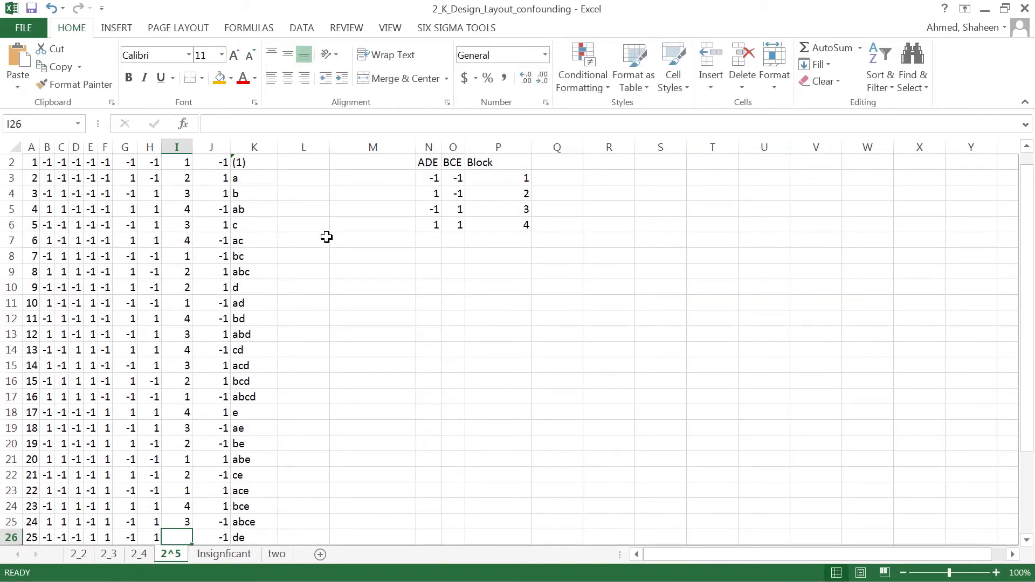
pyautogui.write('3')
pyautogui.press('Return')
pyautogui.write('4')
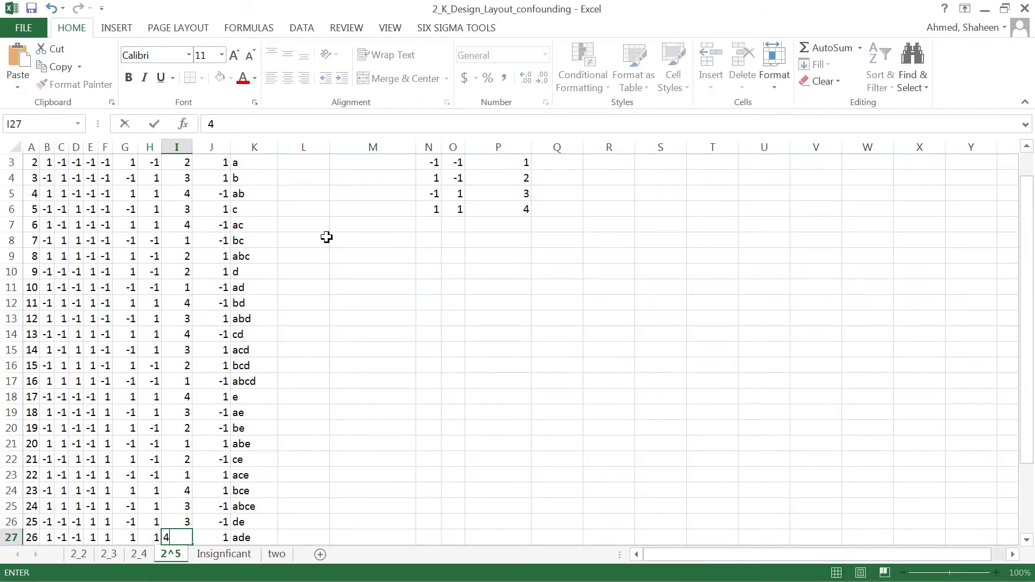
pyautogui.press('Return')
pyautogui.write('1')
pyautogui.press('Return')
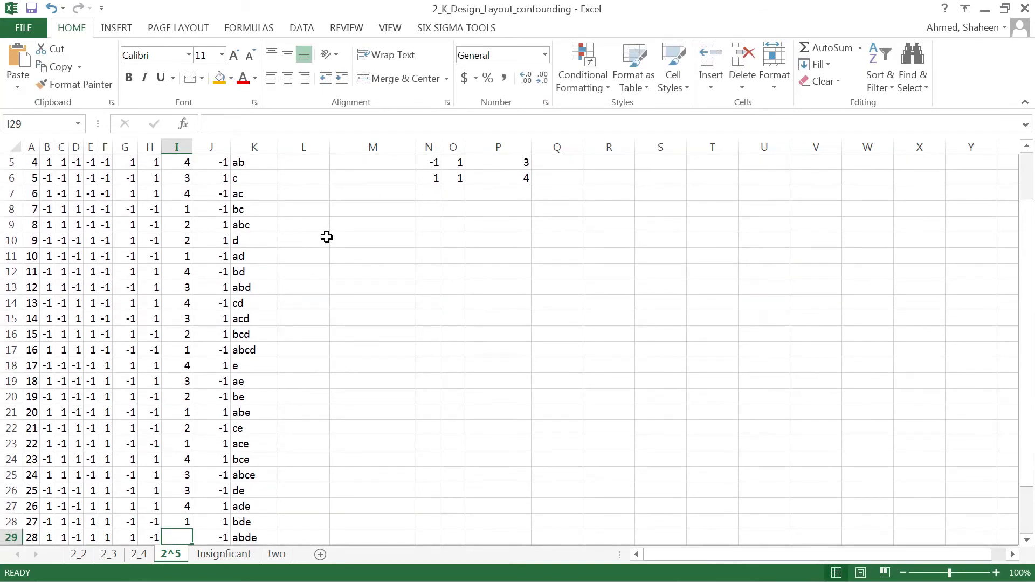
pyautogui.write('2')
pyautogui.press('Return')
pyautogui.write('1')
pyautogui.press('Return')
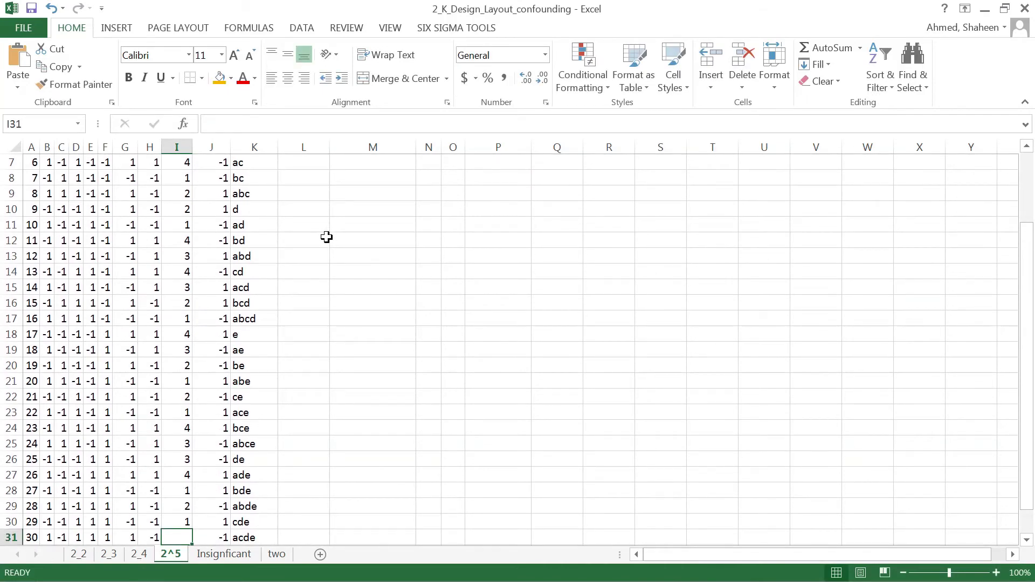
pyautogui.write('3')
pyautogui.press('Return')
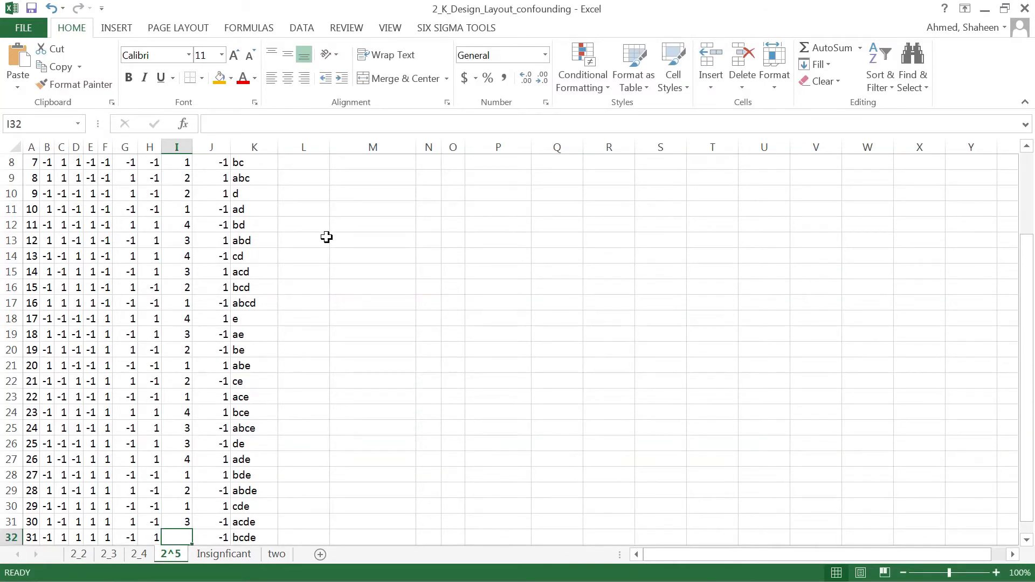
pyautogui.press('Up')
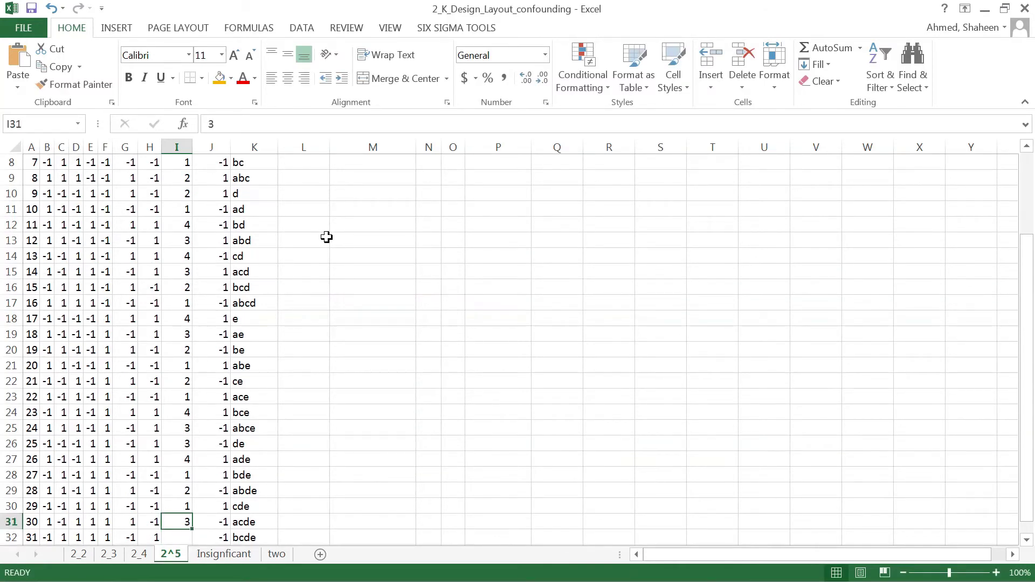
pyautogui.write('2')
pyautogui.press('Return')
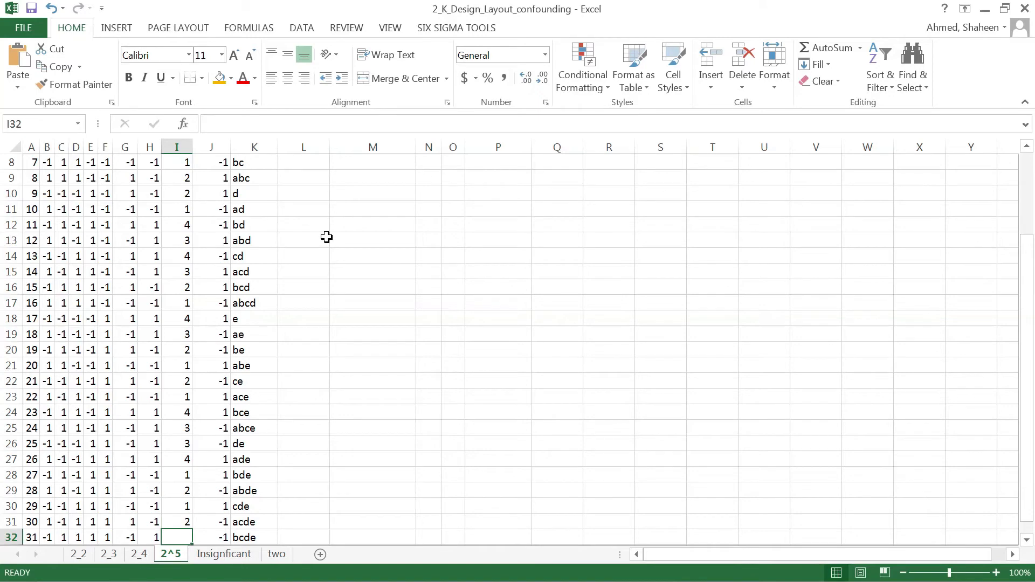
pyautogui.write('3')
pyautogui.press('Return')
pyautogui.write('4')
pyautogui.press('Return')
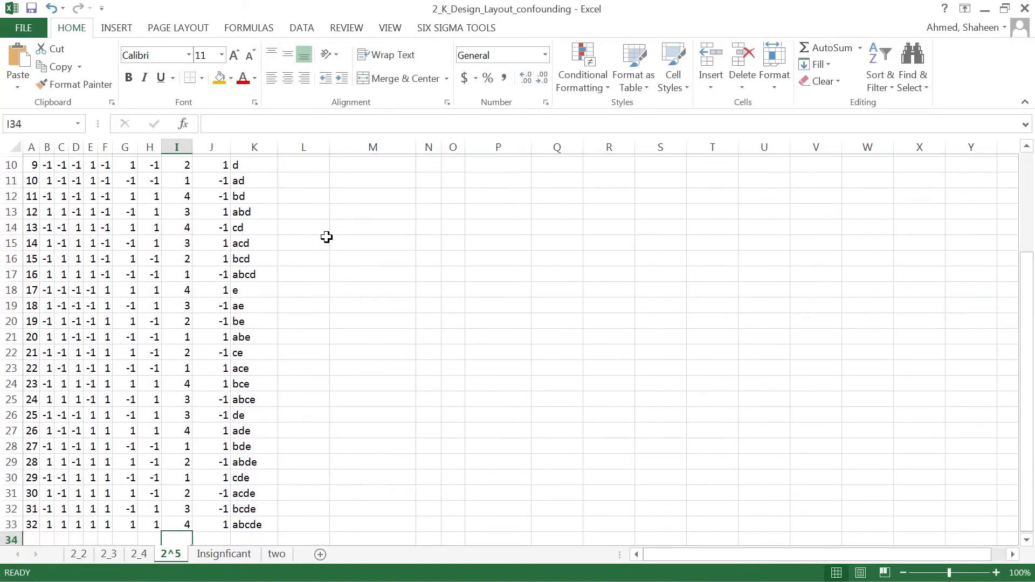
# Step: Return to the top, select the (1) cell, and turn on Start Inking from Review
pyautogui.scroll(3, 276, 375)
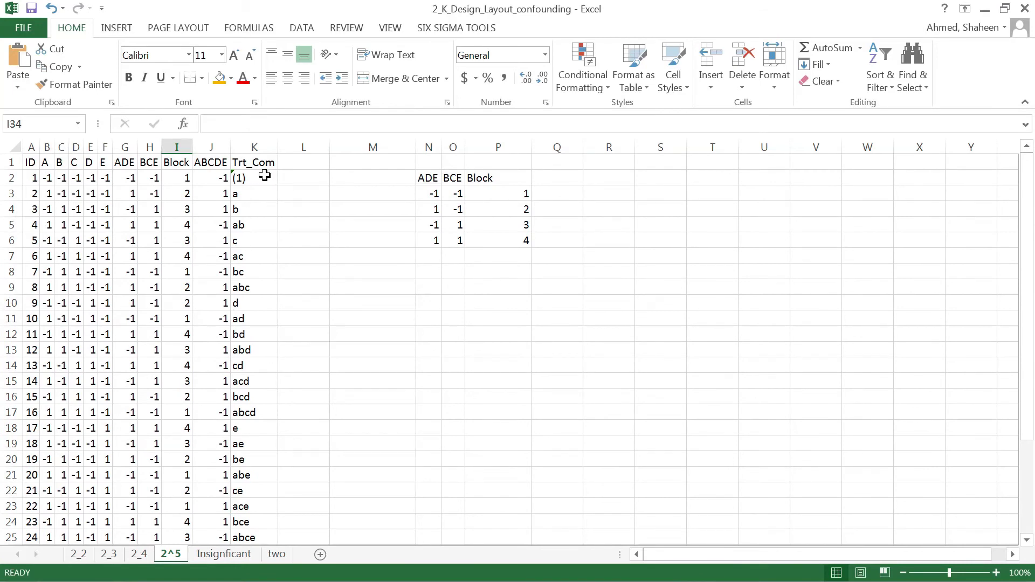
pyautogui.click(237, 177)
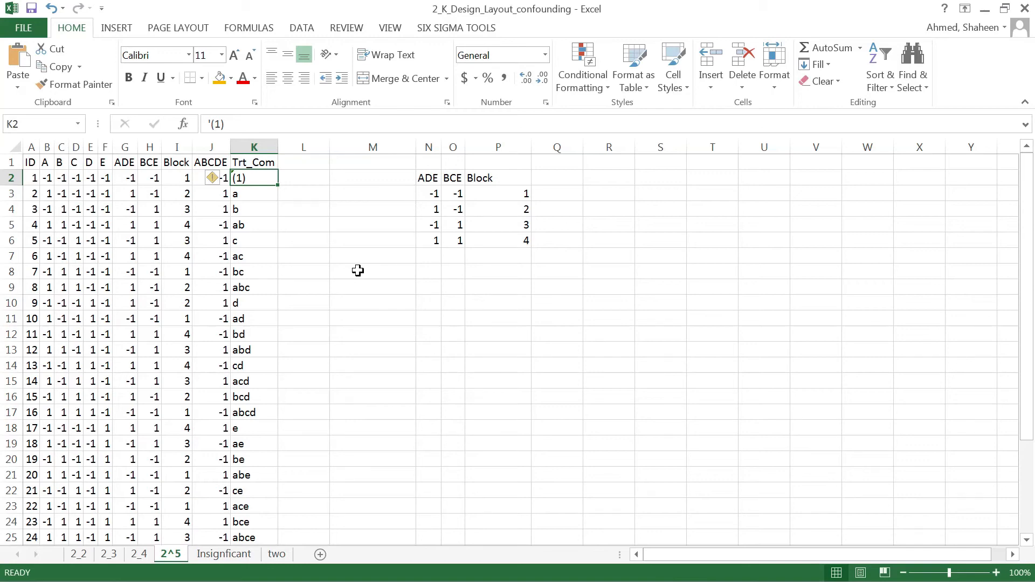
pyautogui.click(357, 30)
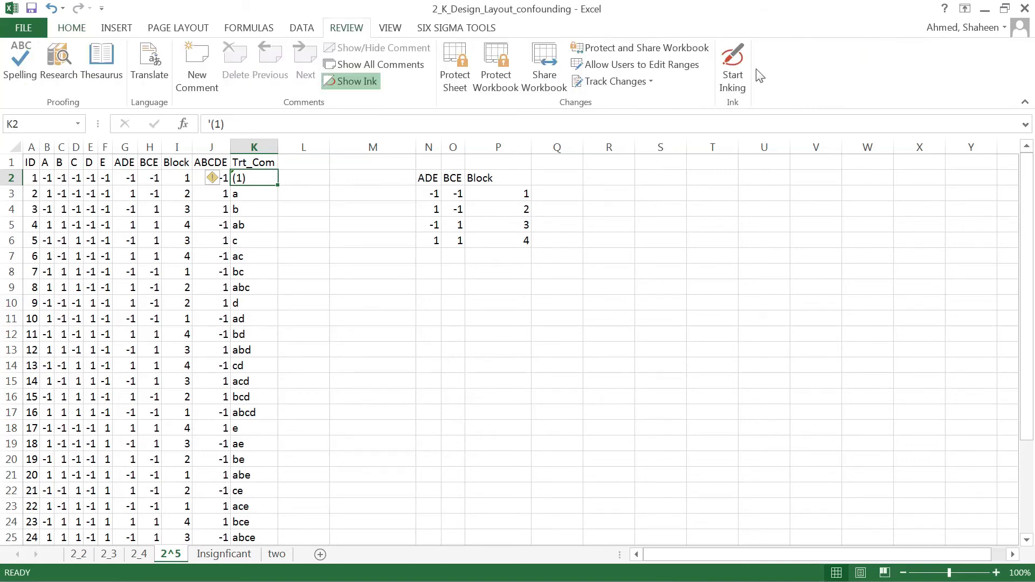
pyautogui.click(732, 67)
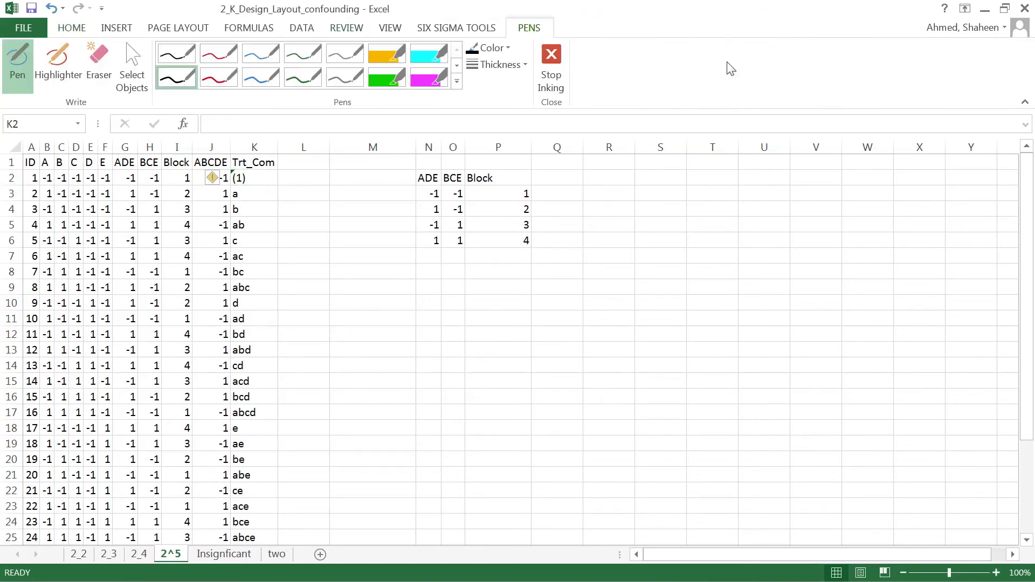
# Step: With the red pen, write an underlined 'Block1' heading beside the table
pyautogui.click(220, 56)
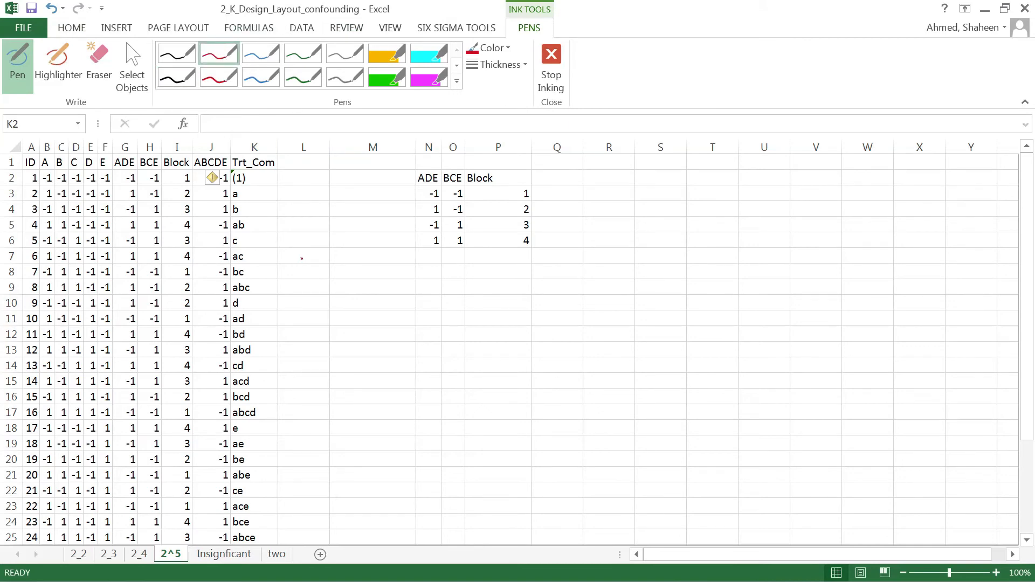
pyautogui.moveTo(302, 258)
pyautogui.mouseDown()
pyautogui.moveTo(323, 280)
pyautogui.moveTo(380, 279)
pyautogui.mouseUp()
pyautogui.moveTo(298, 293); pyautogui.dragTo(398, 294)
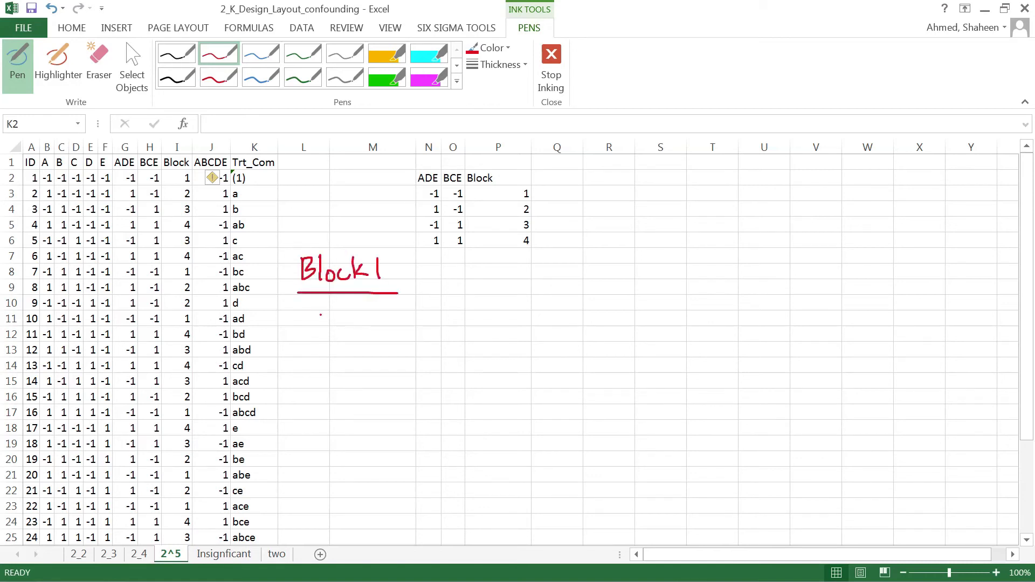
# Step: Write ADE(-1) and BCE(-1) beneath the Block1 heading
pyautogui.moveTo(305, 303); pyautogui.dragTo(295, 322)
pyautogui.moveTo(305, 304)
pyautogui.mouseDown()
pyautogui.moveTo(311, 322)
pyautogui.moveTo(307, 314)
pyautogui.mouseUp()
pyautogui.moveTo(318, 310)
pyautogui.mouseDown()
pyautogui.moveTo(319, 326)
pyautogui.moveTo(342, 323)
pyautogui.moveTo(339, 306)
pyautogui.mouseUp()
pyautogui.moveTo(331, 314)
pyautogui.mouseDown()
pyautogui.moveTo(358, 329)
pyautogui.moveTo(371, 317)
pyautogui.mouseUp()
pyautogui.moveTo(379, 312); pyautogui.dragTo(384, 333)
pyautogui.moveTo(310, 348); pyautogui.dragTo(310, 366)
pyautogui.moveTo(311, 347)
pyautogui.mouseDown()
pyautogui.moveTo(322, 364)
pyautogui.moveTo(339, 362)
pyautogui.mouseUp()
pyautogui.moveTo(348, 348)
pyautogui.mouseDown()
pyautogui.moveTo(348, 363)
pyautogui.moveTo(361, 362)
pyautogui.mouseUp()
pyautogui.moveTo(349, 347); pyautogui.dragTo(359, 347)
pyautogui.moveTo(350, 355)
pyautogui.mouseDown()
pyautogui.moveTo(383, 362)
pyautogui.moveTo(397, 351)
pyautogui.mouseUp()
pyautogui.moveTo(408, 345); pyautogui.dragTo(413, 366)
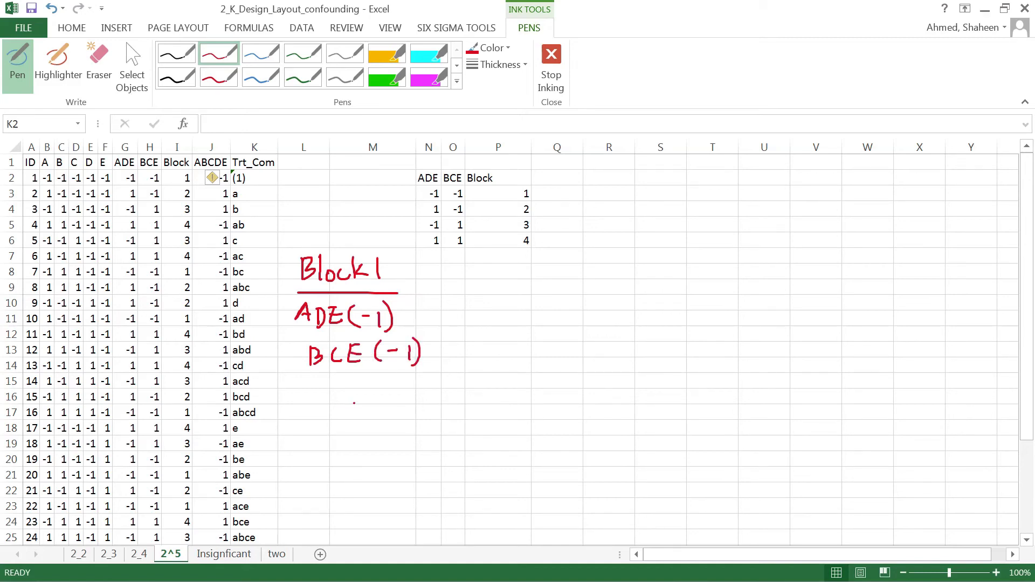
# Step: List the runs (1), bc, ad, abcd, abe and ace below the definitions
pyautogui.moveTo(348, 380); pyautogui.dragTo(346, 402)
pyautogui.moveTo(354, 385)
pyautogui.mouseDown()
pyautogui.moveTo(354, 401)
pyautogui.moveTo(369, 405)
pyautogui.mouseUp()
pyautogui.moveTo(352, 410)
pyautogui.mouseDown()
pyautogui.moveTo(350, 427)
pyautogui.moveTo(358, 422)
pyautogui.mouseUp()
pyautogui.moveTo(372, 418)
pyautogui.mouseDown()
pyautogui.moveTo(359, 449)
pyautogui.moveTo(383, 450)
pyautogui.mouseUp()
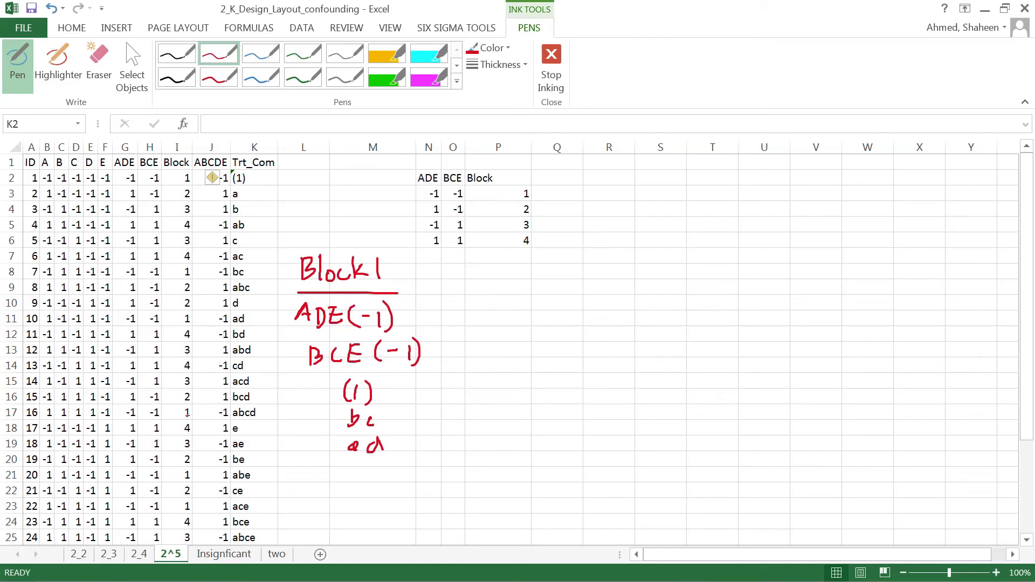
pyautogui.moveTo(361, 465)
pyautogui.mouseDown()
pyautogui.moveTo(345, 475)
pyautogui.moveTo(361, 481)
pyautogui.mouseUp()
pyautogui.moveTo(365, 467); pyautogui.dragTo(397, 484)
pyautogui.moveTo(408, 462); pyautogui.dragTo(411, 482)
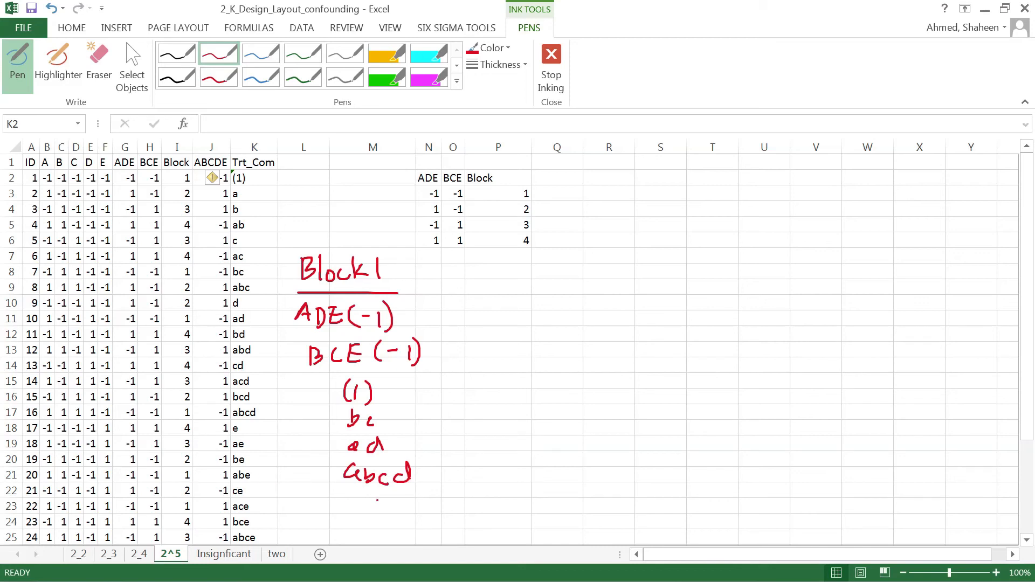
pyautogui.moveTo(375, 501)
pyautogui.mouseDown()
pyautogui.moveTo(415, 510)
pyautogui.moveTo(386, 528)
pyautogui.moveTo(424, 527)
pyautogui.mouseUp()
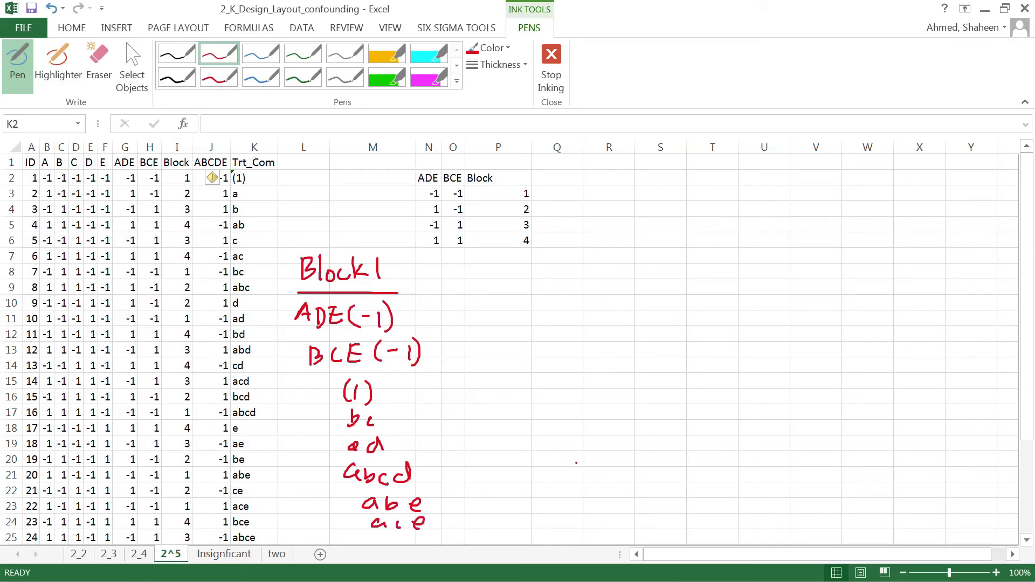
# Step: Add bde and cde to the list and draw brackets around all eight runs
pyautogui.moveTo(1028, 294); pyautogui.dragTo(1027, 421)
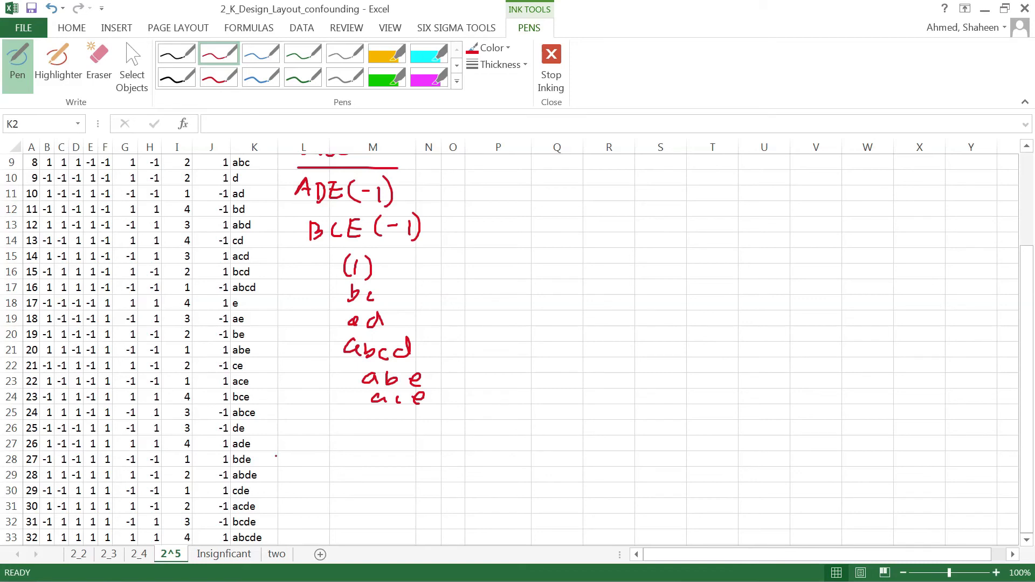
pyautogui.moveTo(363, 416)
pyautogui.mouseDown()
pyautogui.moveTo(373, 431)
pyautogui.moveTo(418, 424)
pyautogui.moveTo(415, 440)
pyautogui.moveTo(372, 470)
pyautogui.moveTo(428, 475)
pyautogui.mouseUp()
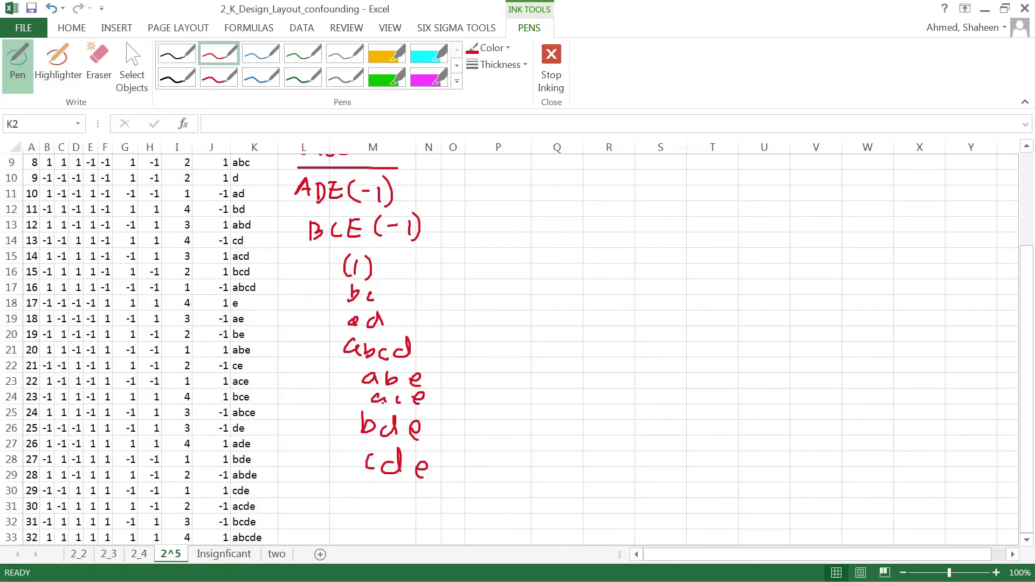
pyautogui.moveTo(327, 267)
pyautogui.mouseDown()
pyautogui.moveTo(323, 252)
pyautogui.moveTo(304, 507)
pyautogui.moveTo(332, 506)
pyautogui.mouseUp()
pyautogui.moveTo(410, 252)
pyautogui.mouseDown()
pyautogui.moveTo(446, 294)
pyautogui.moveTo(447, 474)
pyautogui.moveTo(436, 502)
pyautogui.mouseUp()
pyautogui.click(430, 481)
# Step: Write the label 'Block 1' under the bracketed run list
pyautogui.moveTo(368, 515)
pyautogui.mouseDown()
pyautogui.moveTo(369, 540)
pyautogui.moveTo(390, 537)
pyautogui.mouseUp()
pyautogui.moveTo(402, 528); pyautogui.dragTo(412, 538)
pyautogui.moveTo(432, 515)
pyautogui.mouseDown()
pyautogui.moveTo(431, 534)
pyautogui.moveTo(443, 532)
pyautogui.mouseUp()
pyautogui.moveTo(474, 509); pyautogui.dragTo(473, 524)
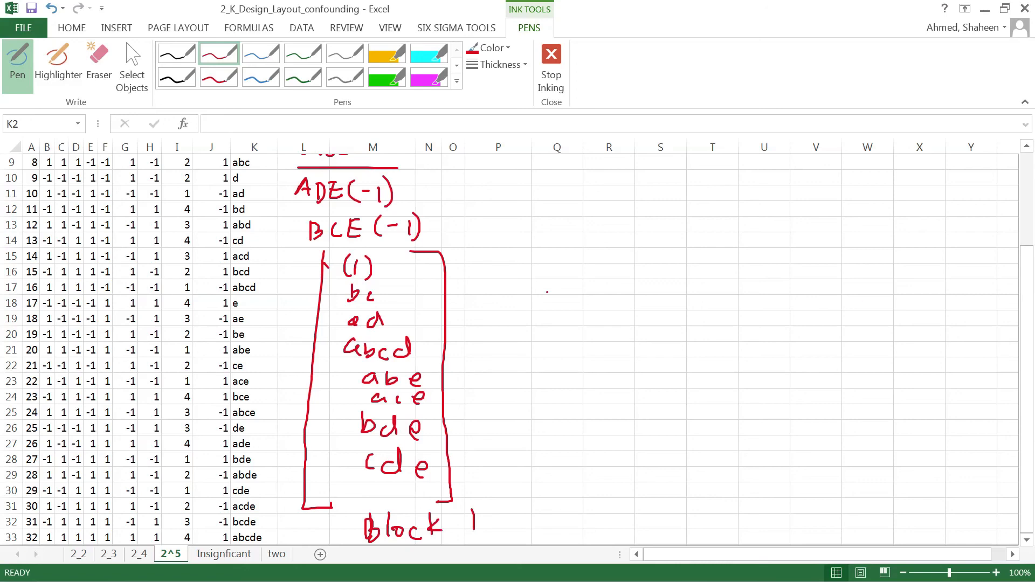
# Step: Turn off inking and scroll through the sheet to review the red Block 1 note
pyautogui.click(551, 68)
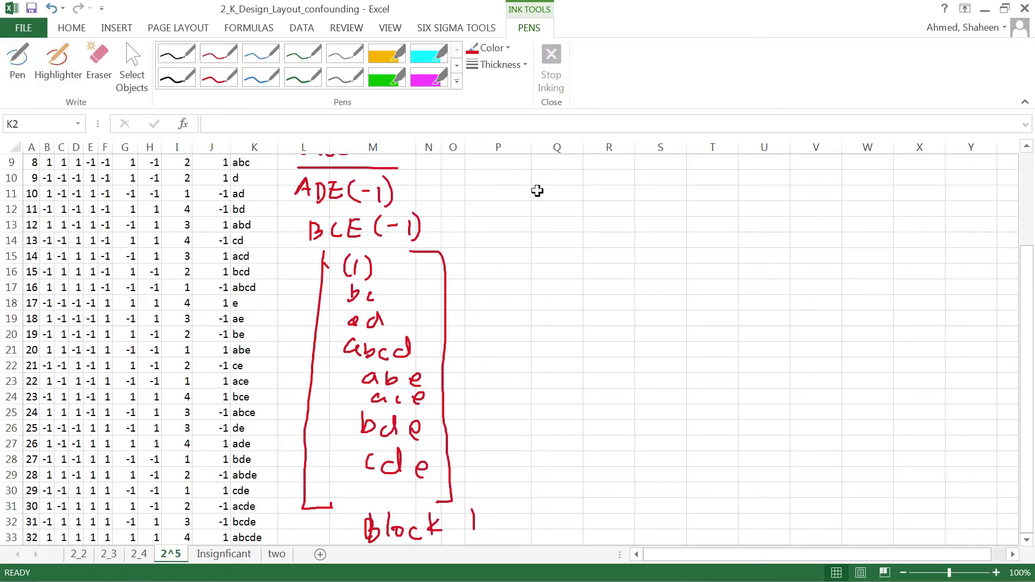
pyautogui.scroll(3, 813, 314)
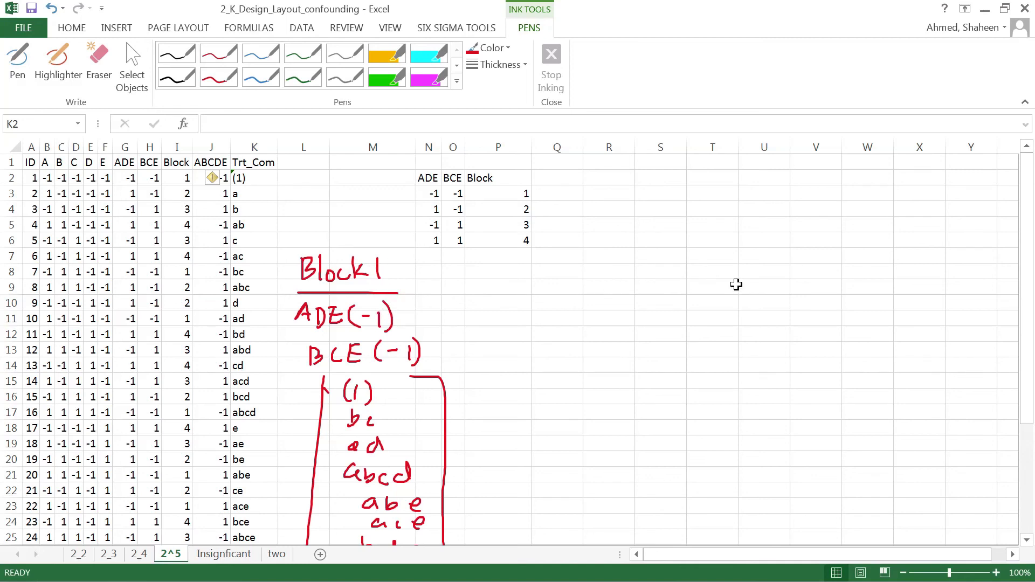
pyautogui.scroll(-2, 738, 285)
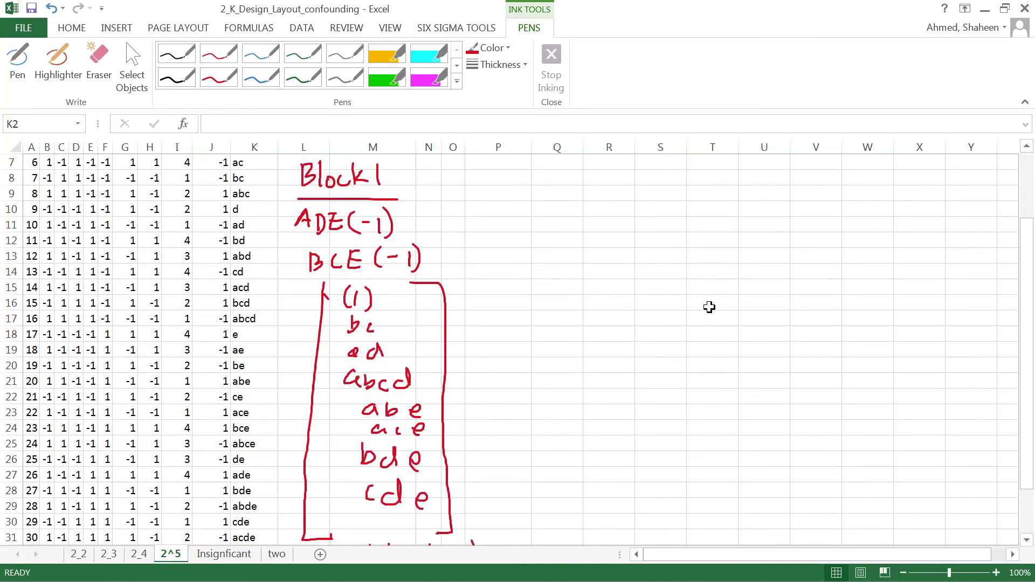
pyautogui.scroll(-2, 507, 377)
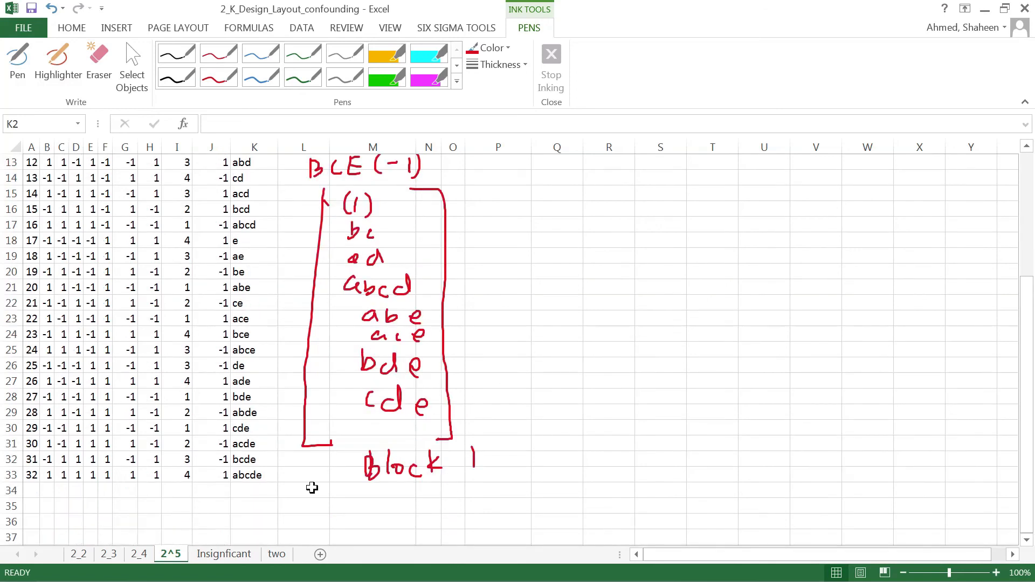